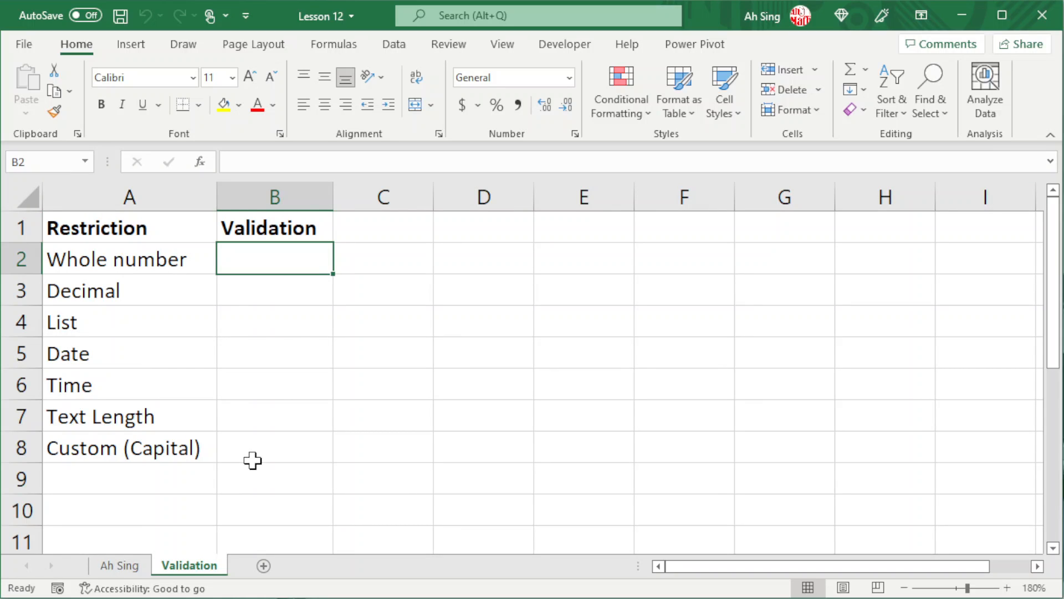
Step: Add data validation to cell B2 allowing only whole numbers between -999 and 999
left_click(394, 46)
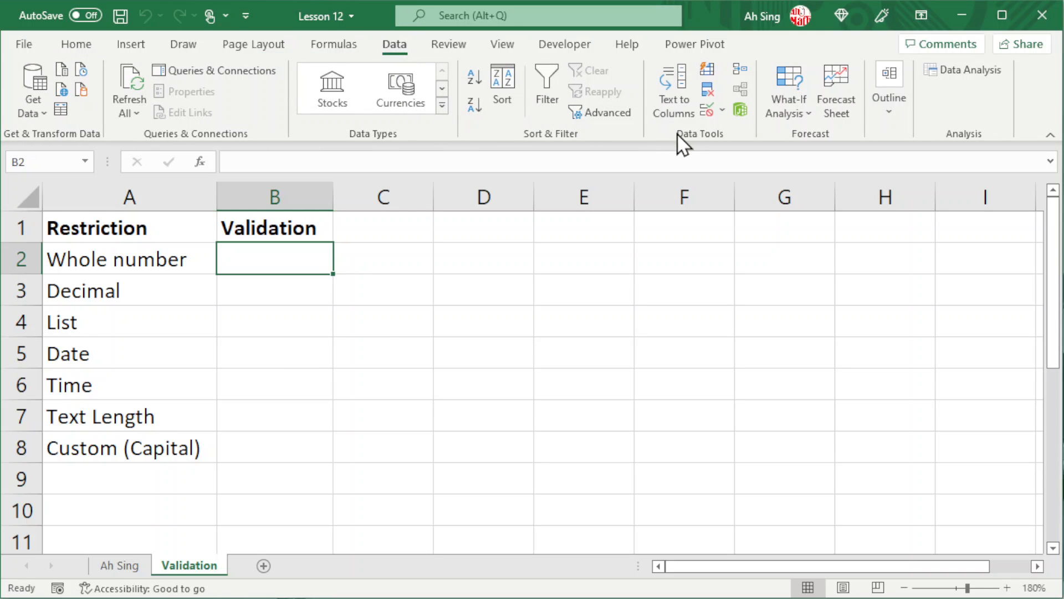
left_click(721, 110)
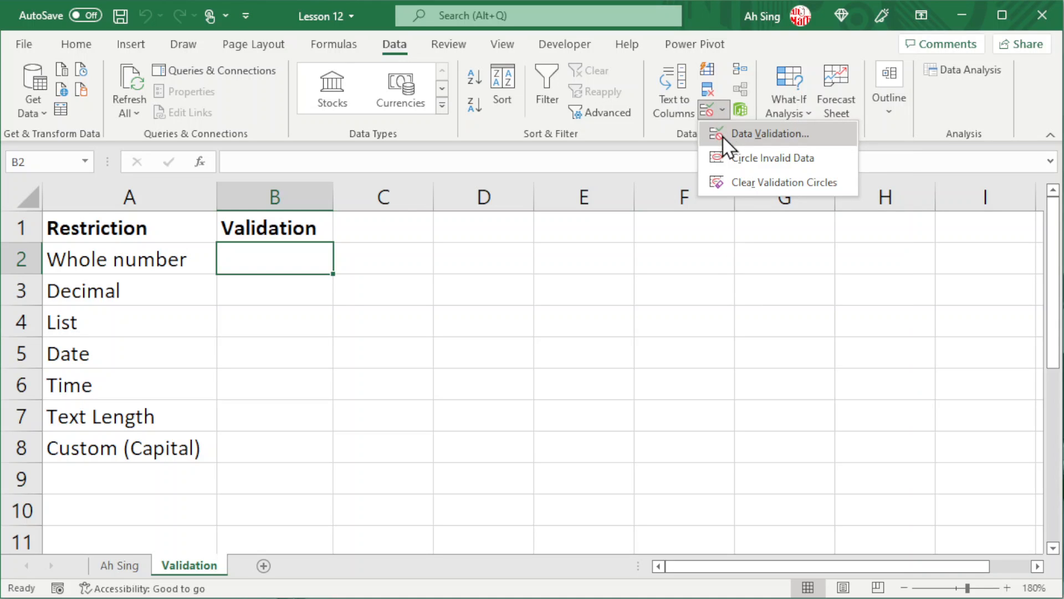
left_click(766, 133)
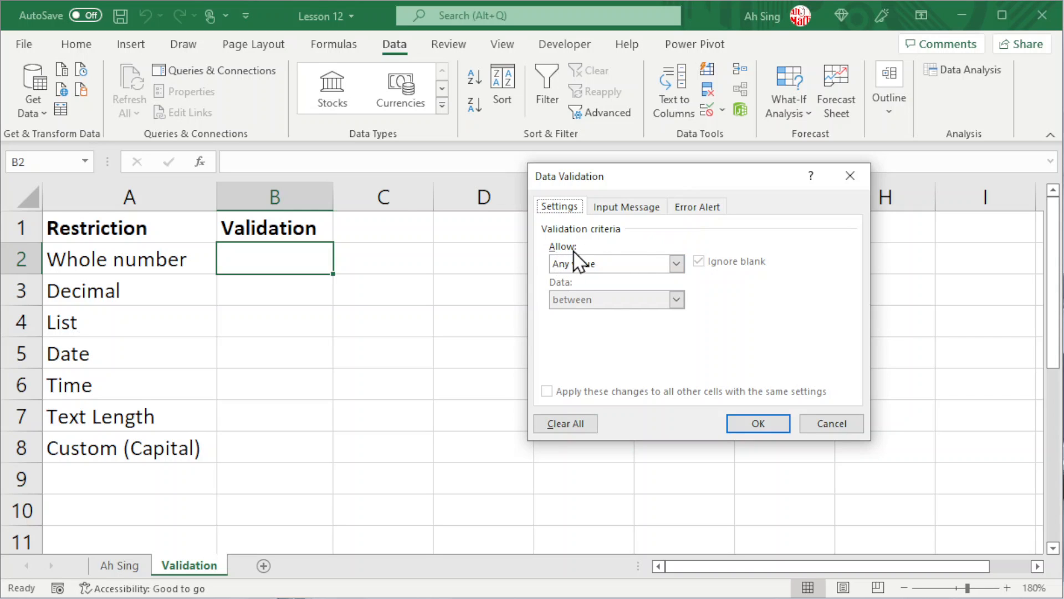
left_click(676, 264)
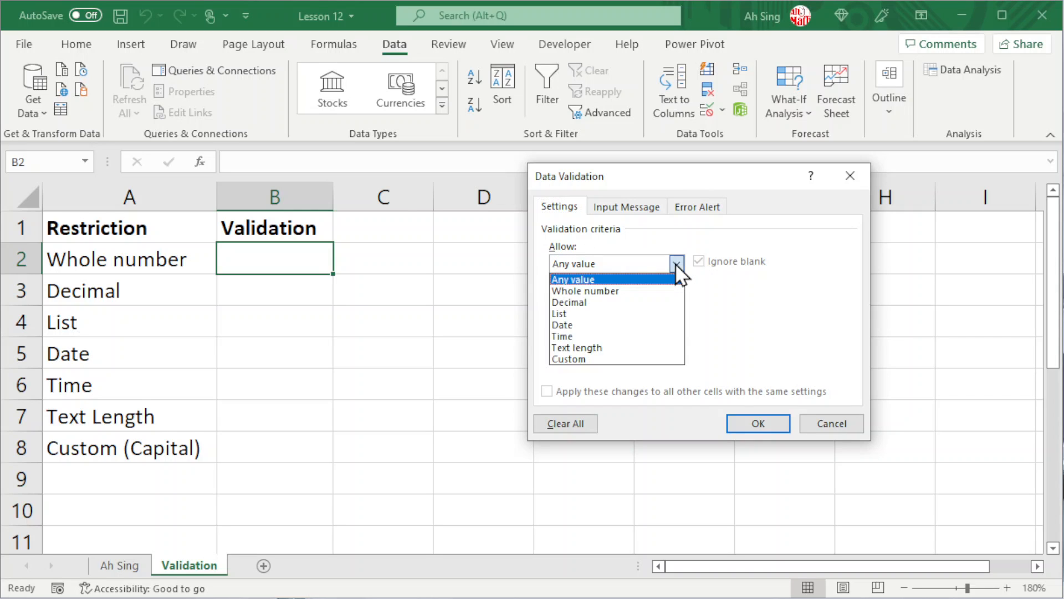
left_click(627, 291)
left_click(574, 335)
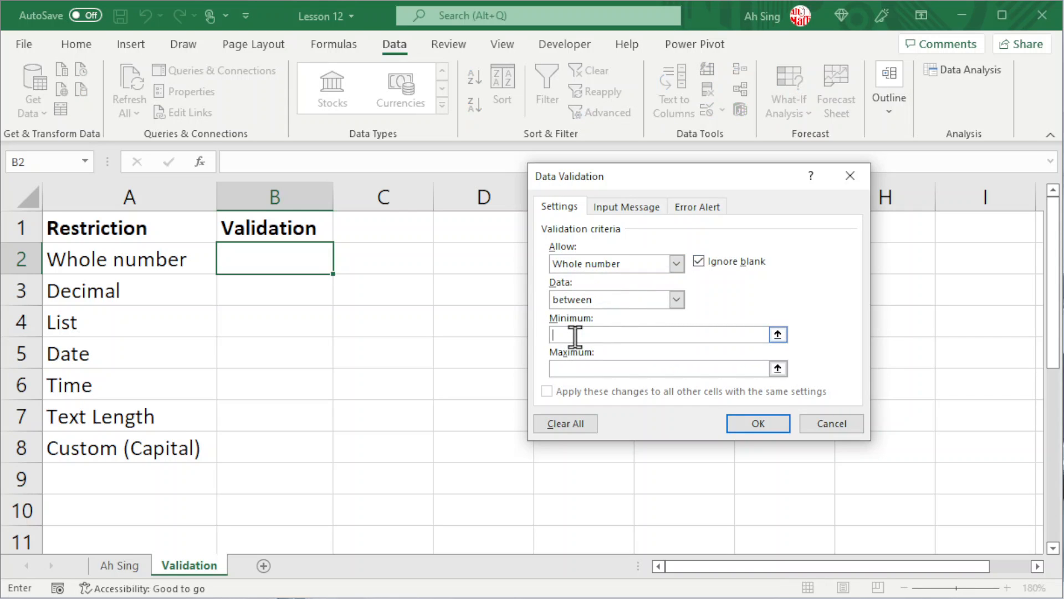
type("-999")
left_click(590, 366)
type("999")
Step: Give B2's validation an input message titled "Whole number" reading "Range: -999 to 999"
left_click(634, 207)
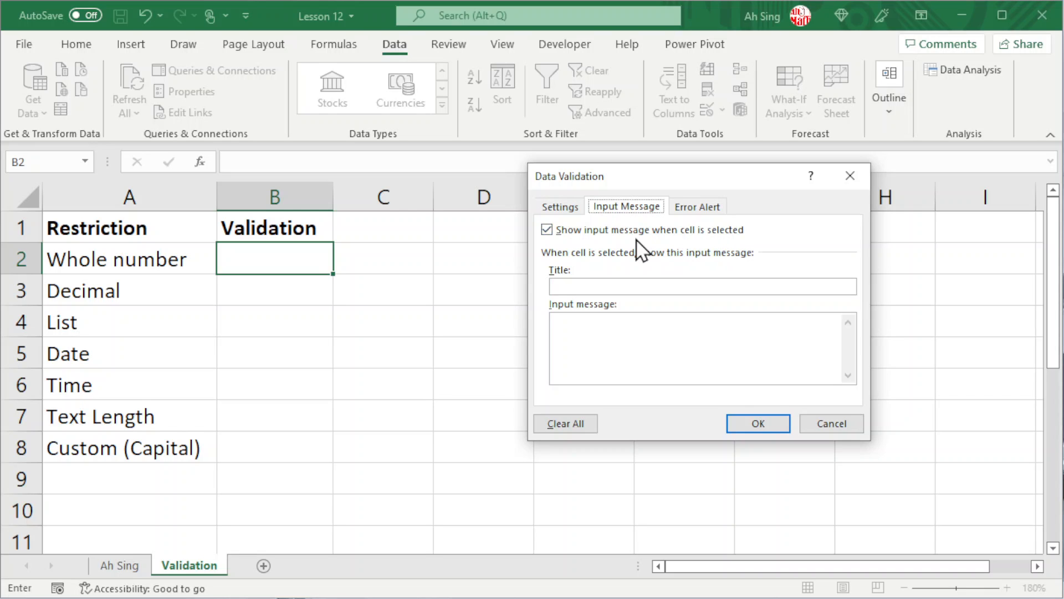
left_click(604, 285)
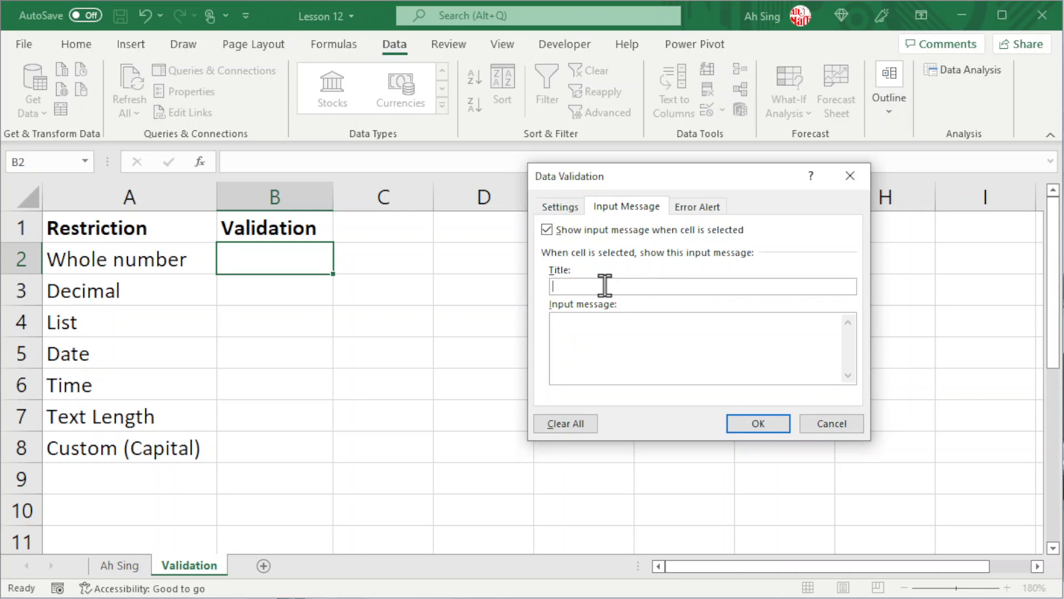
type("Whole number")
left_click(593, 321)
type("Range: -999 to 999")
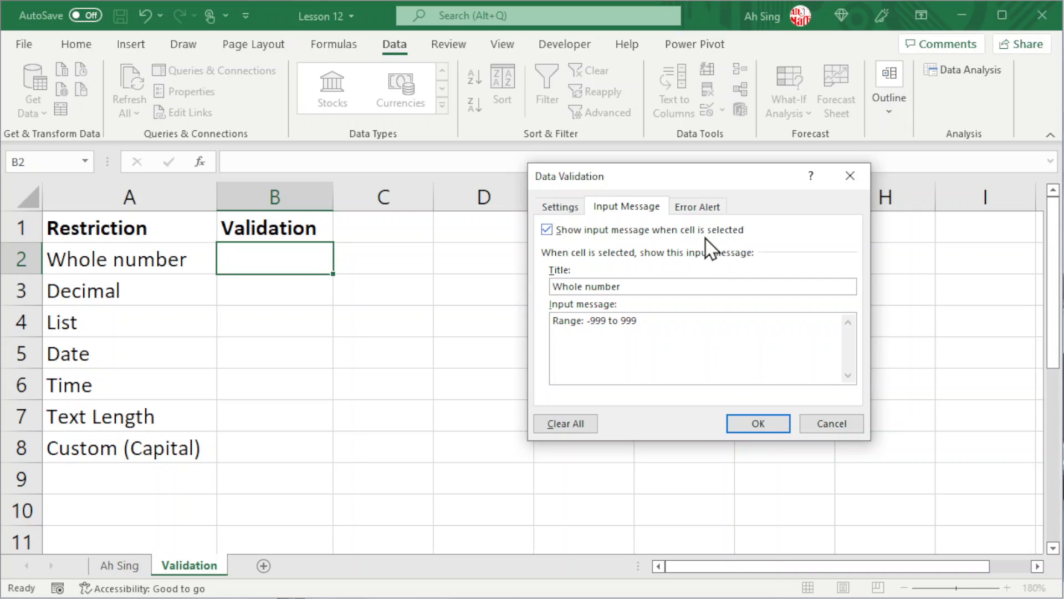
Step: Set the style of B2's validation error alert to Warning, trying the Information style as well
left_click(700, 211)
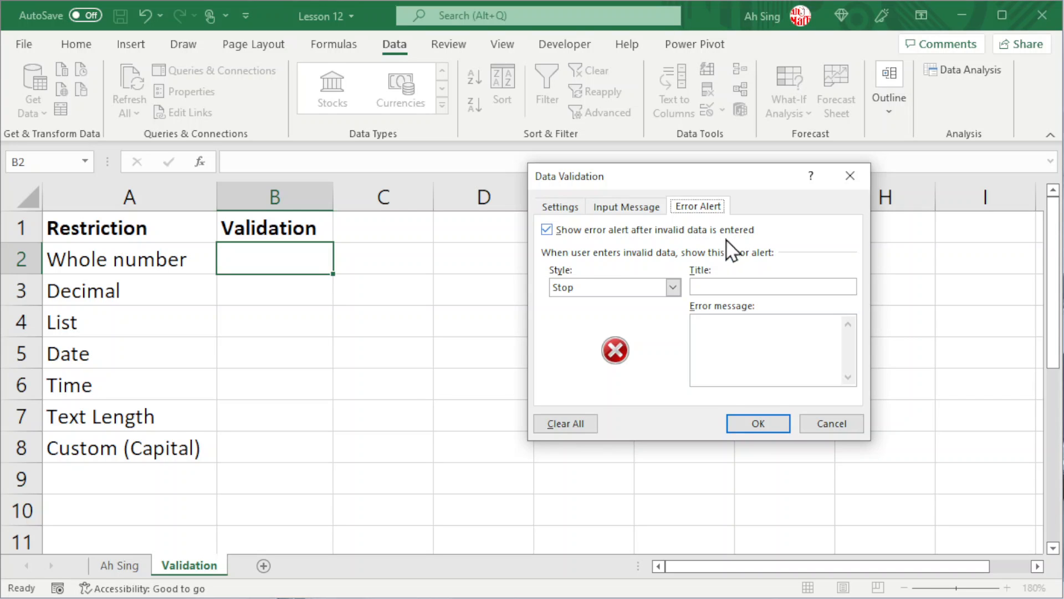
left_click(674, 287)
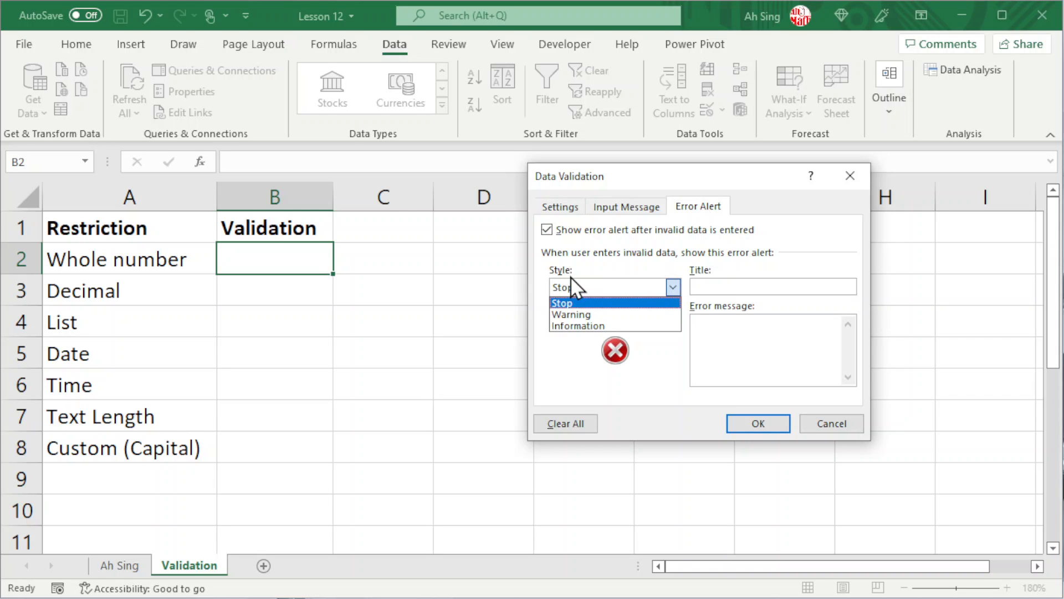
left_click(573, 314)
left_click(674, 287)
left_click(603, 326)
left_click(673, 287)
left_click(600, 316)
Step: Title the error alert "Invalid input", add the message "Please only enter a whole number, ranged from -999 to 999." and apply the validation
left_click(711, 286)
type("Invalid ")
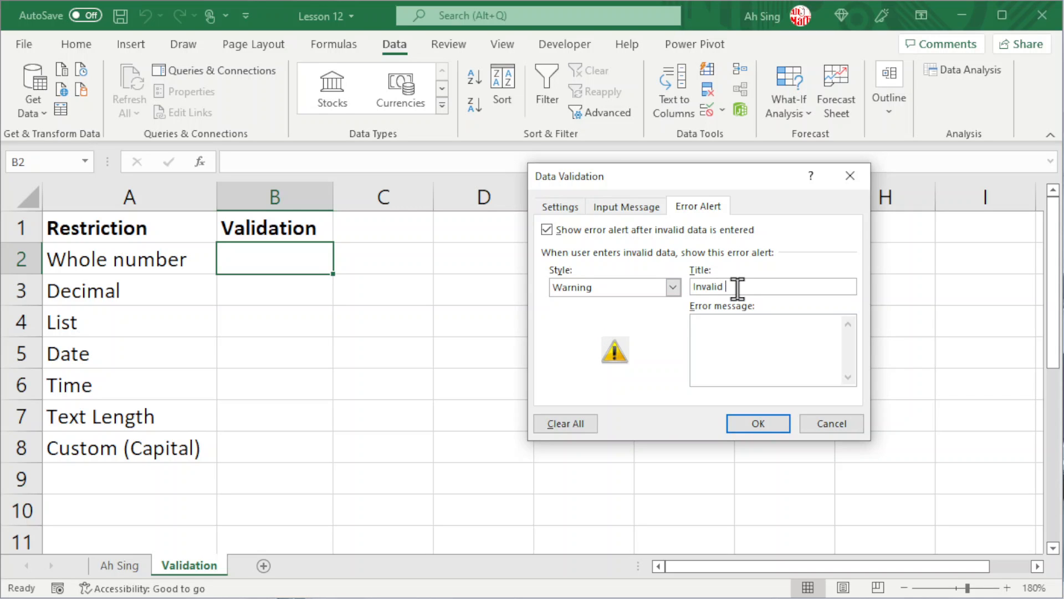
type("input")
left_click(736, 331)
type("Please only enter a whole number, ranged from -999 to 999.")
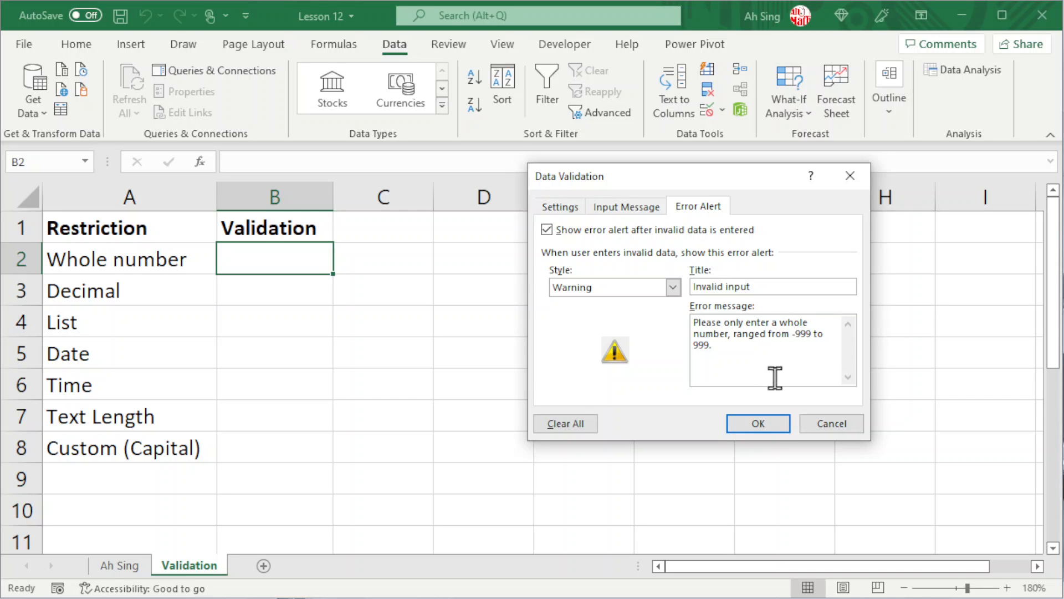
left_click(764, 428)
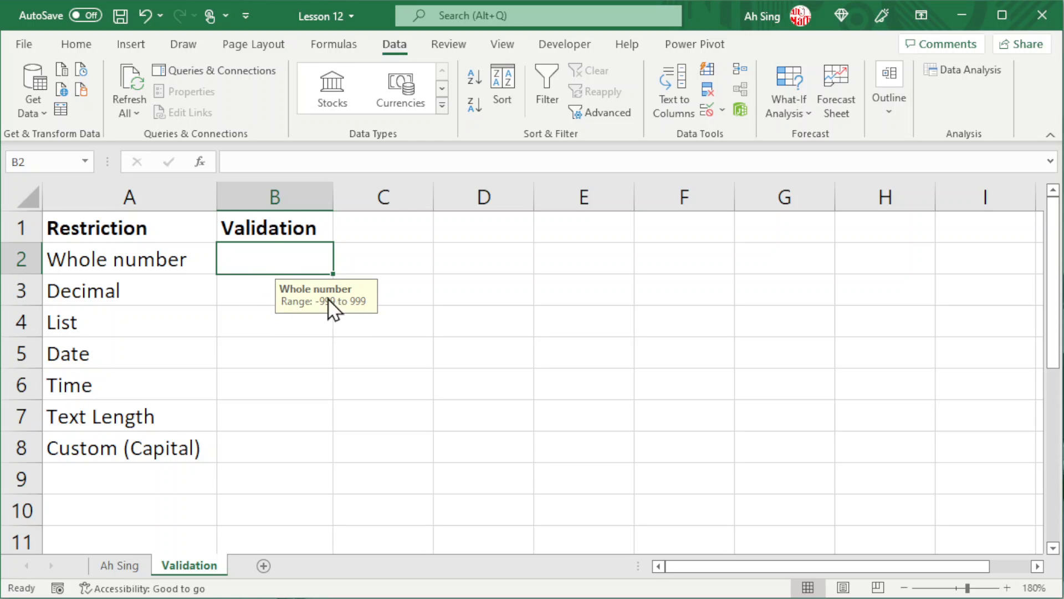
Step: Reselect cell B2 to bring up its input message and enter the valid value 520
left_click(388, 254)
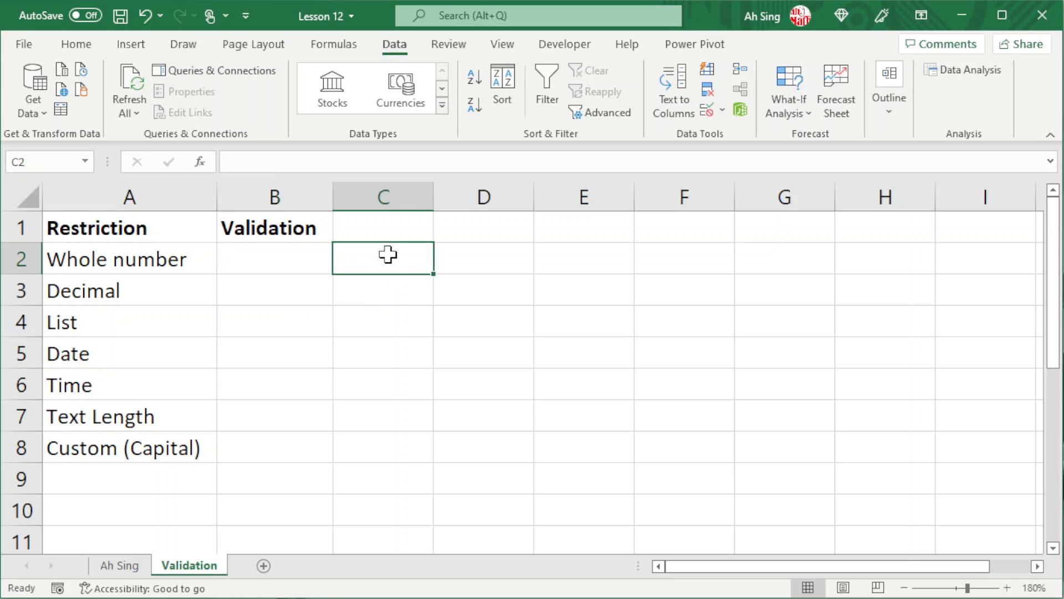
left_click(271, 260)
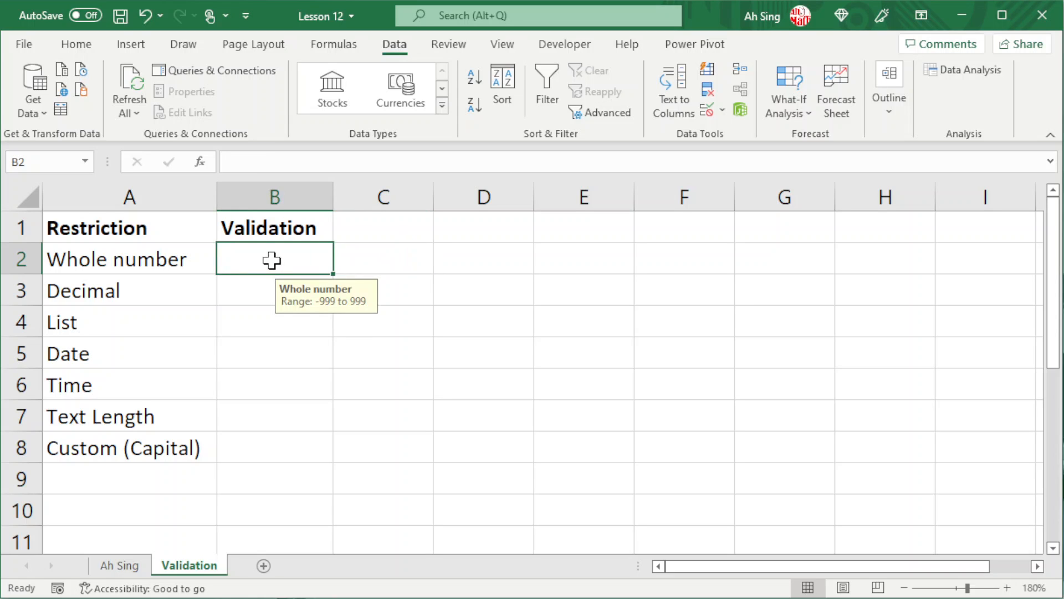
type("520")
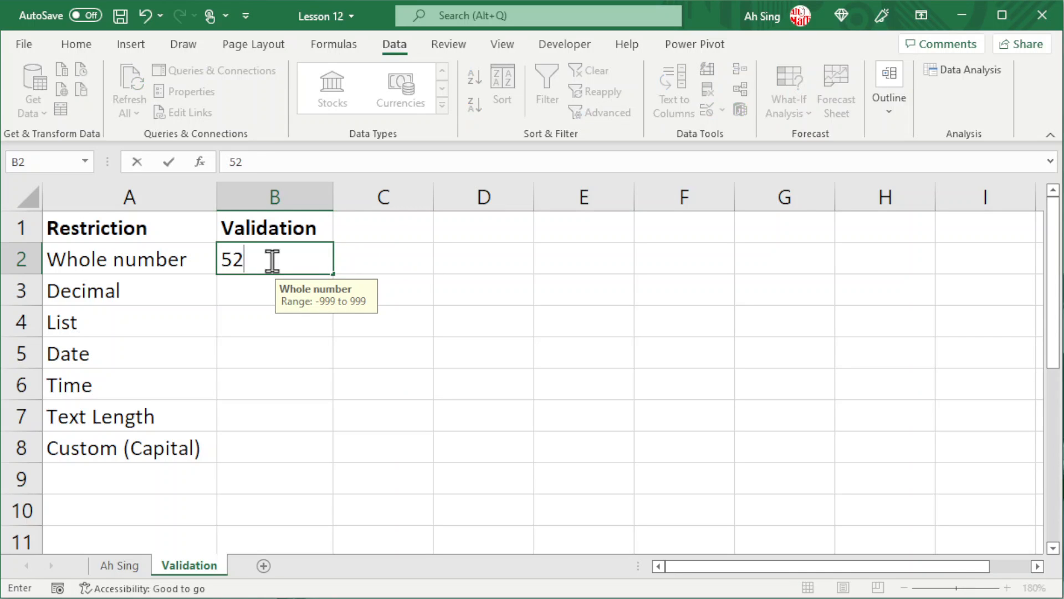
key("Return")
Step: Try entering the out-of-range value 1314 in B2 to test the error alert, and cancel the entry
left_click(272, 260)
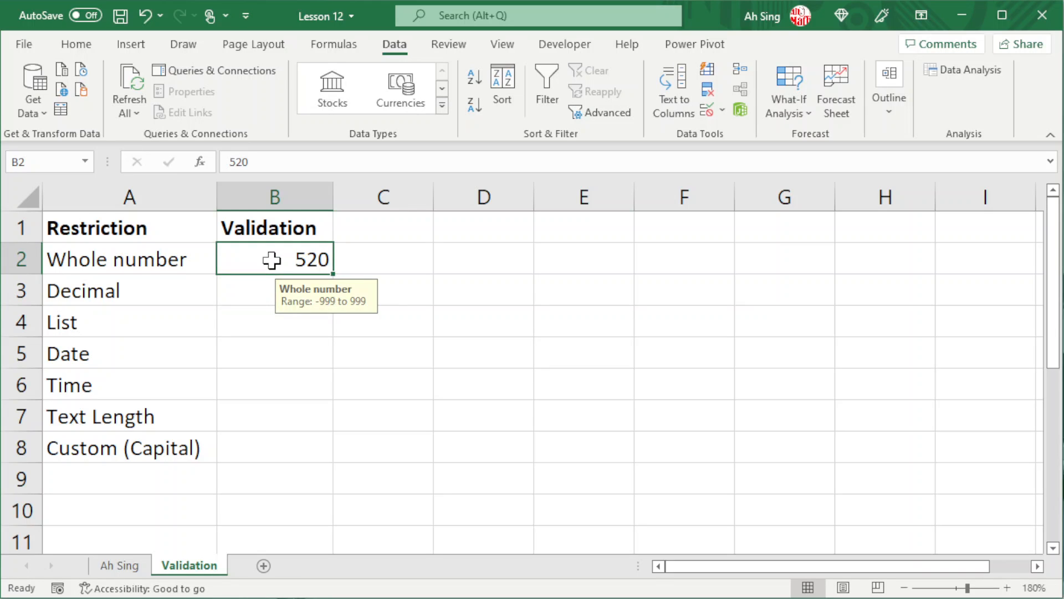
type("1314")
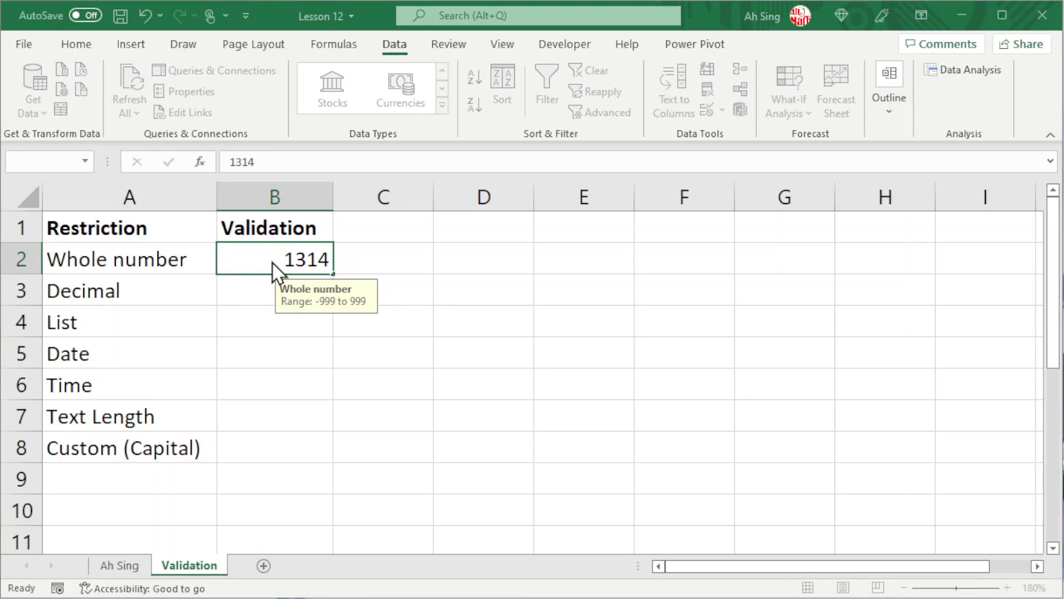
key("Return")
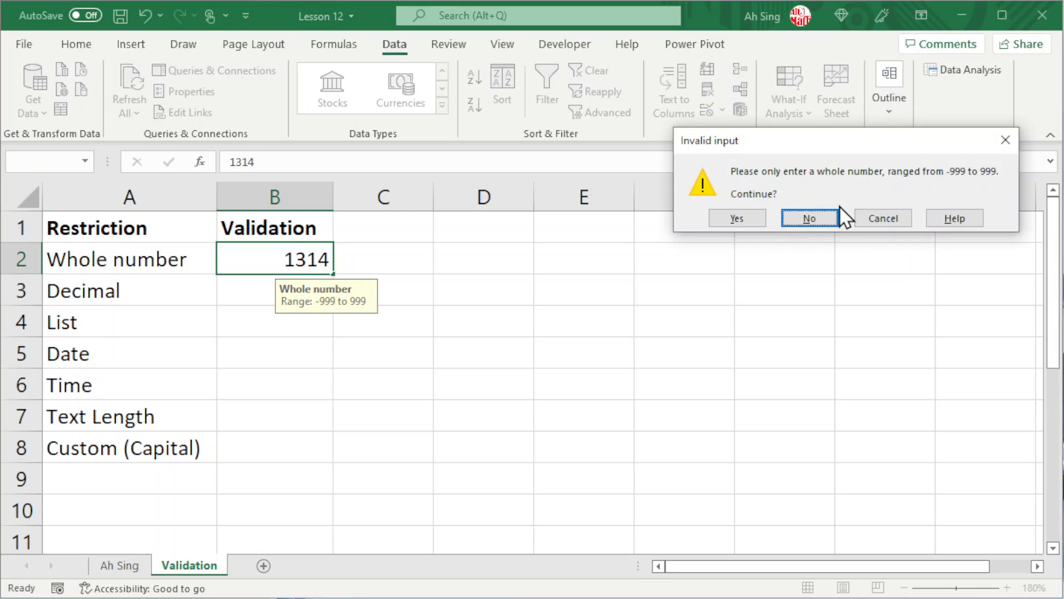
key("Escape")
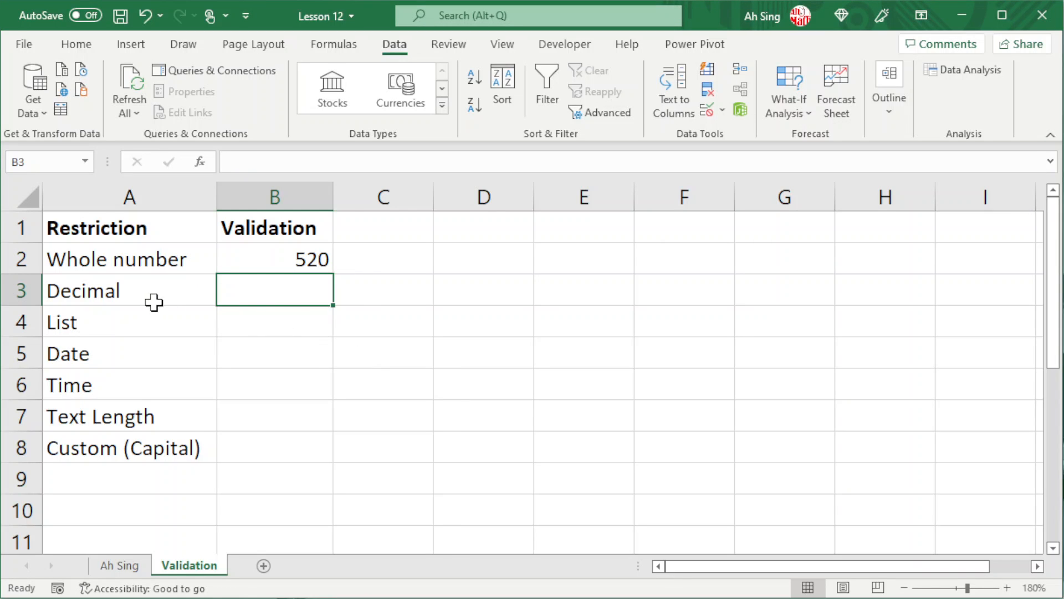
Step: Add data validation to cell B3 allowing decimals between -999 and 999
left_click(721, 110)
left_click(733, 133)
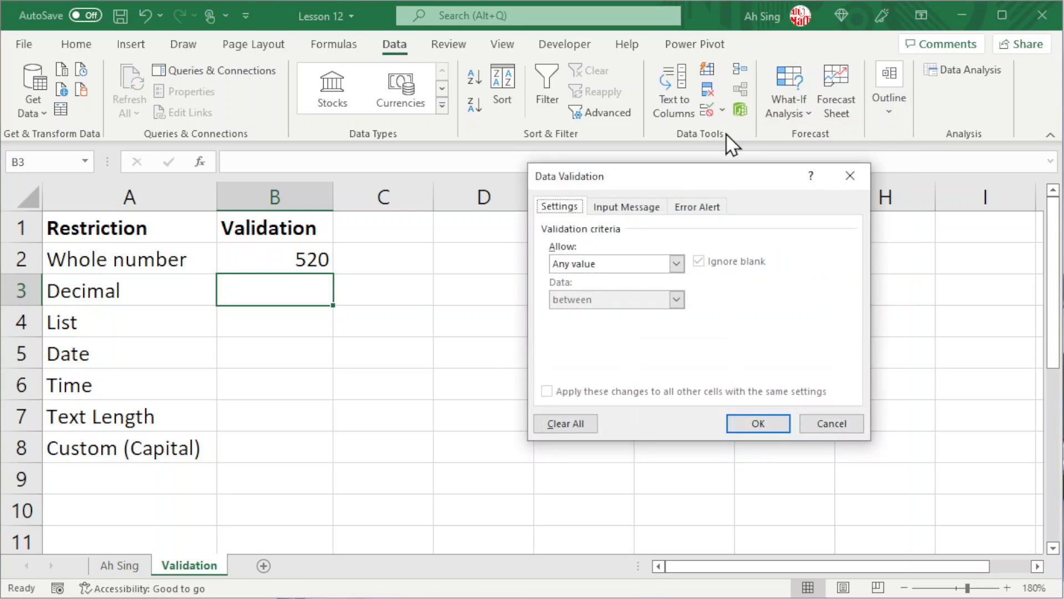
left_click(676, 265)
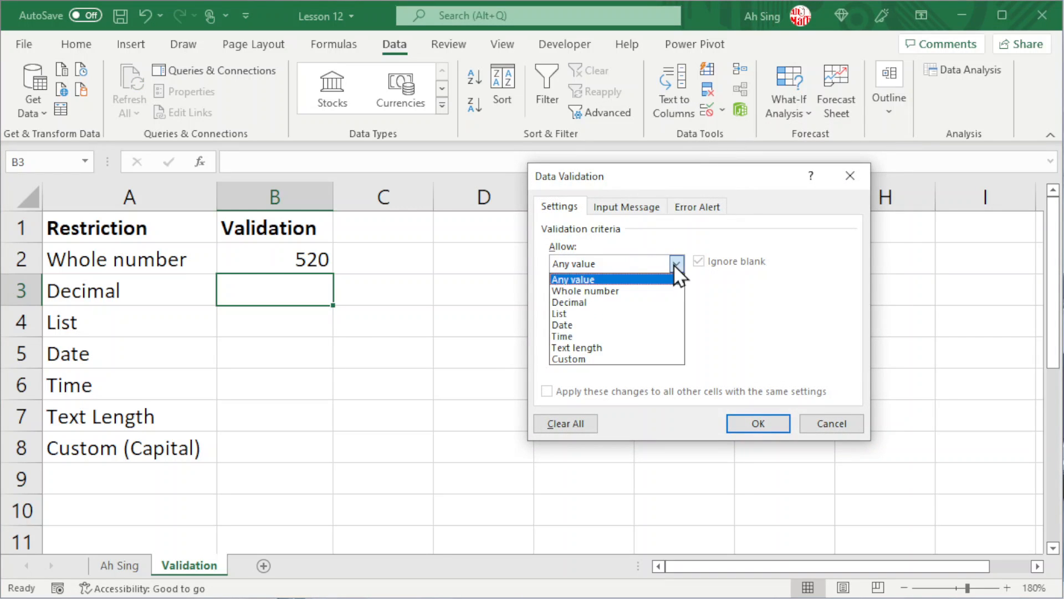
left_click(577, 303)
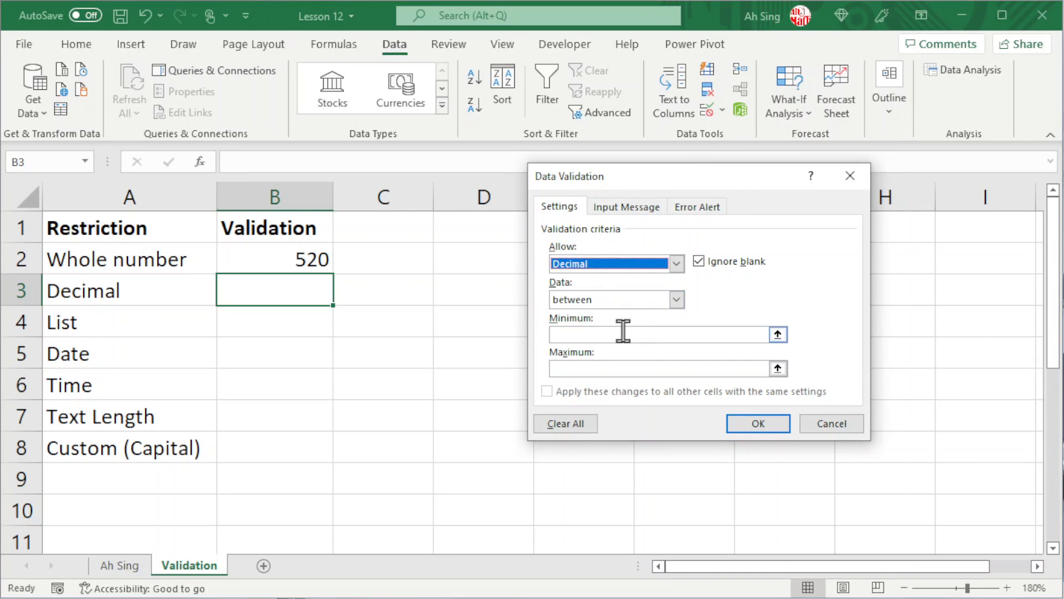
left_click(623, 331)
type("-999")
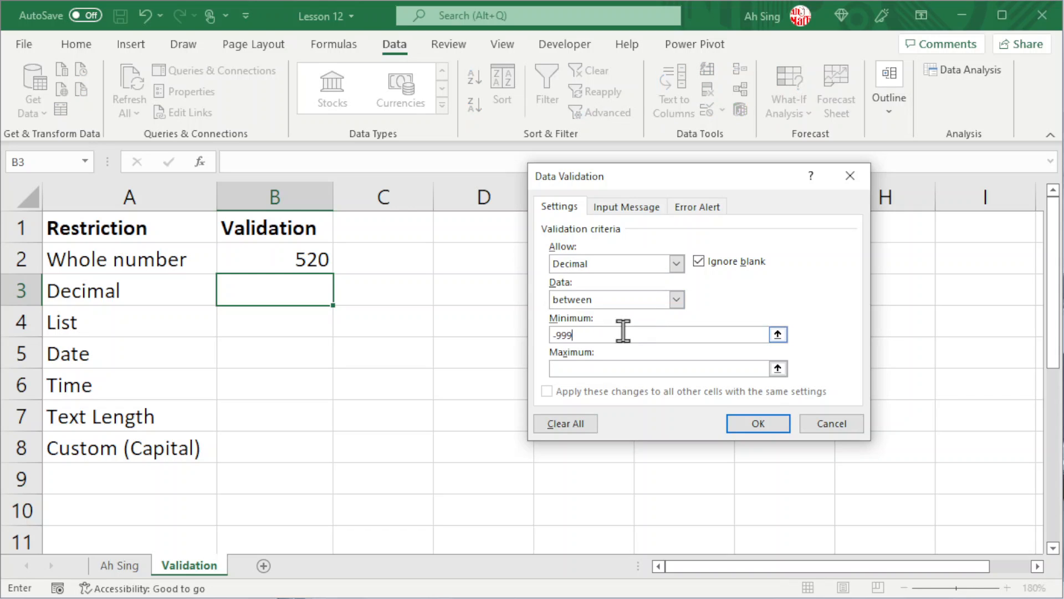
left_click(612, 367)
type("999")
left_click(752, 423)
Step: Enter 520 in the decimal-validated cell B3 and reselect the cell
type("520")
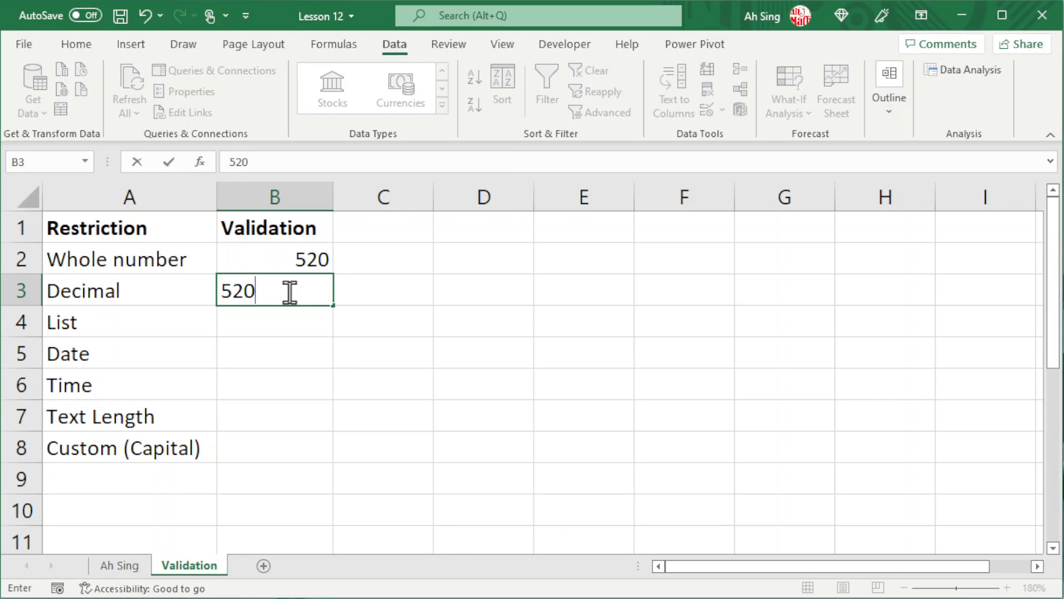
key("Return")
left_click(288, 291)
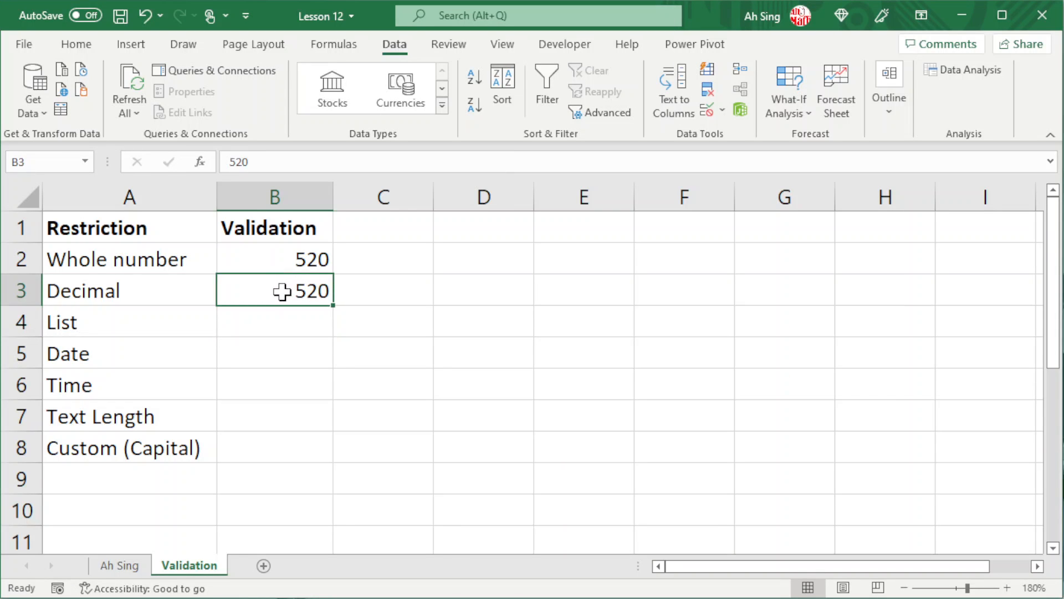
Step: Try entering a decimal value in cell B2 to test its whole-number rule
left_click(295, 258)
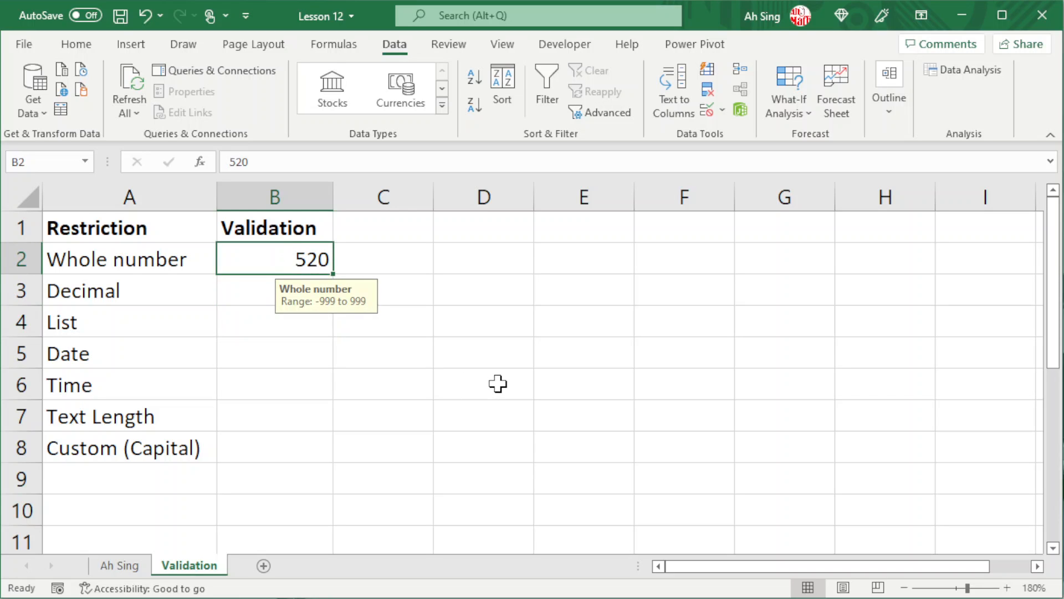
type("520.0")
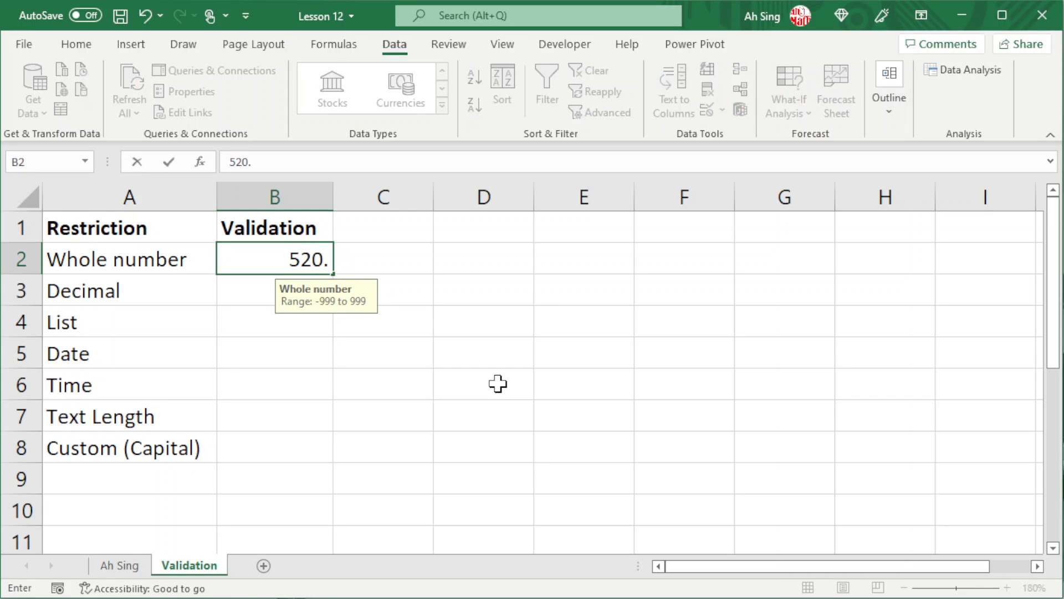
type("4")
key("Return")
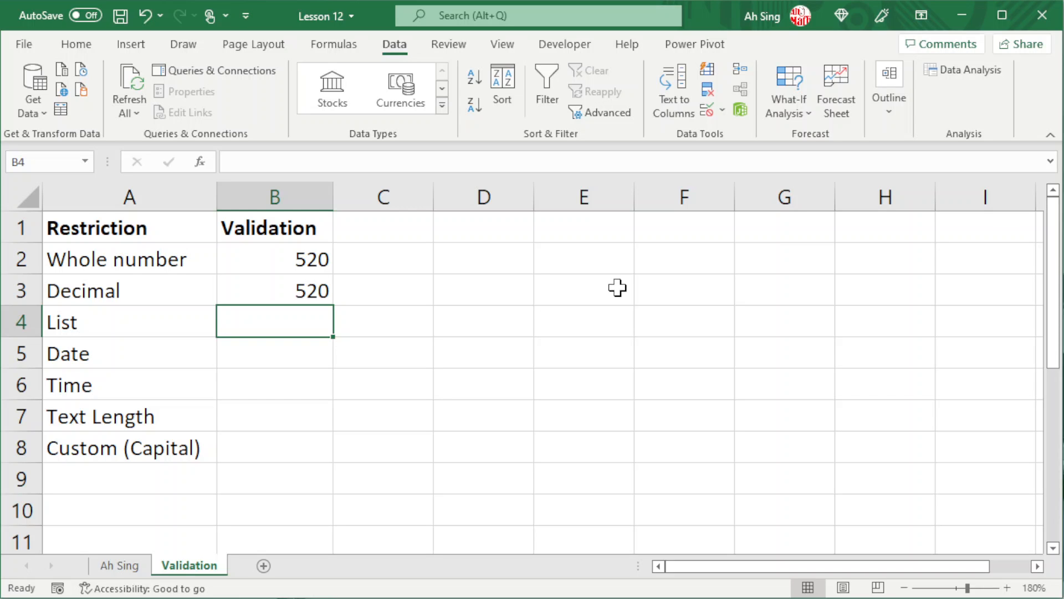
Step: Add list validation to cell B4 with the source "Date,Time" and check its in-cell dropdown
left_click(707, 110)
left_click(676, 264)
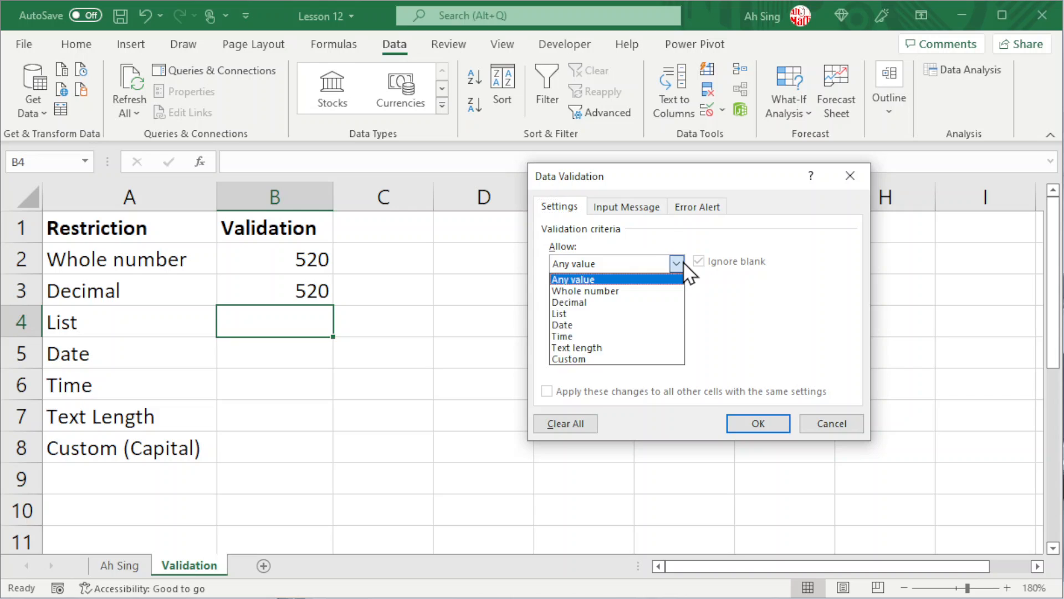
left_click(578, 314)
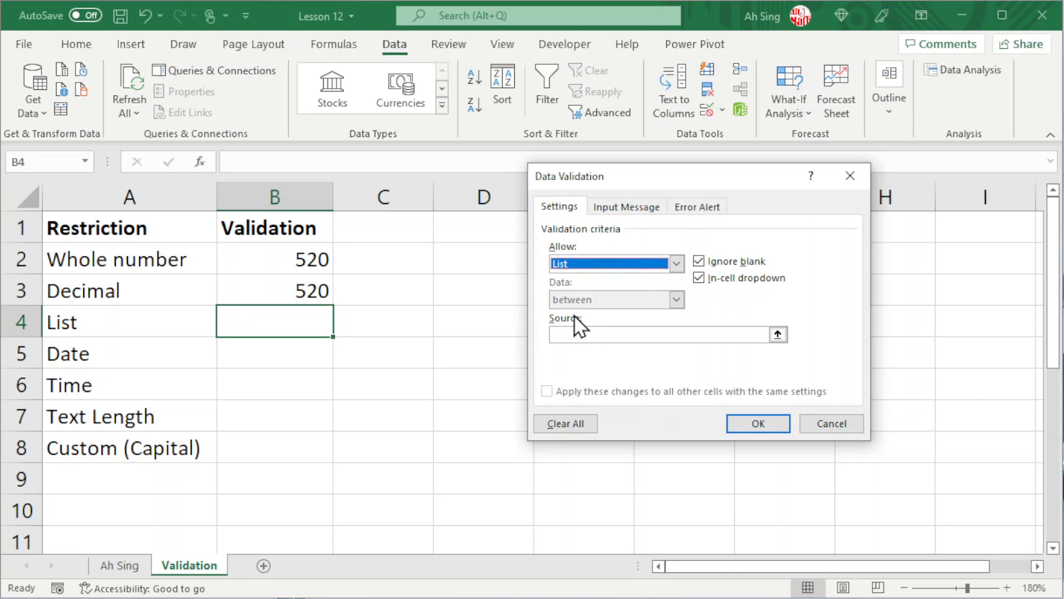
left_click(600, 334)
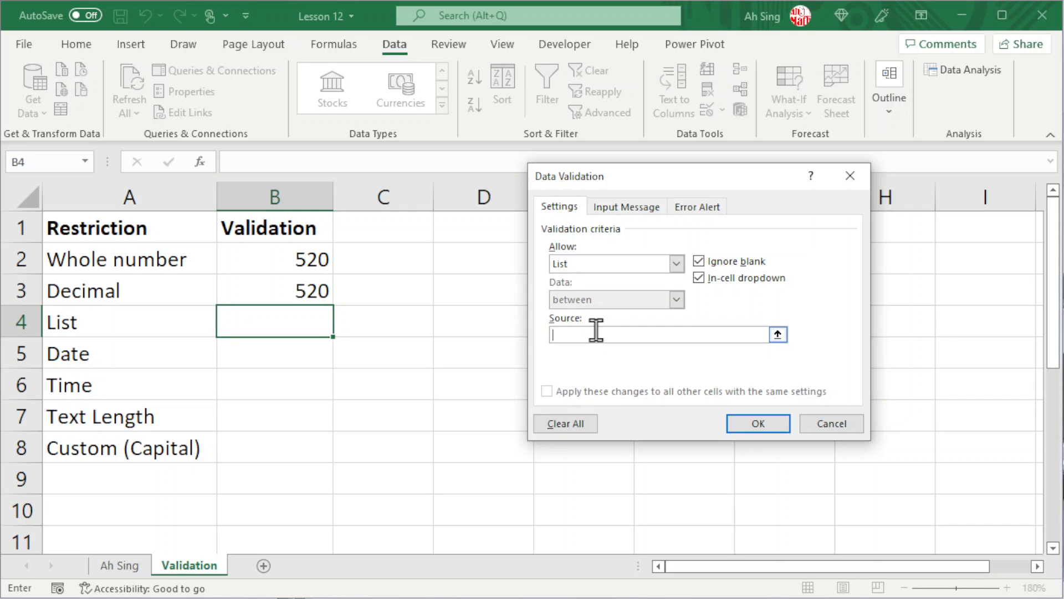
type("Date,Time")
left_click(750, 428)
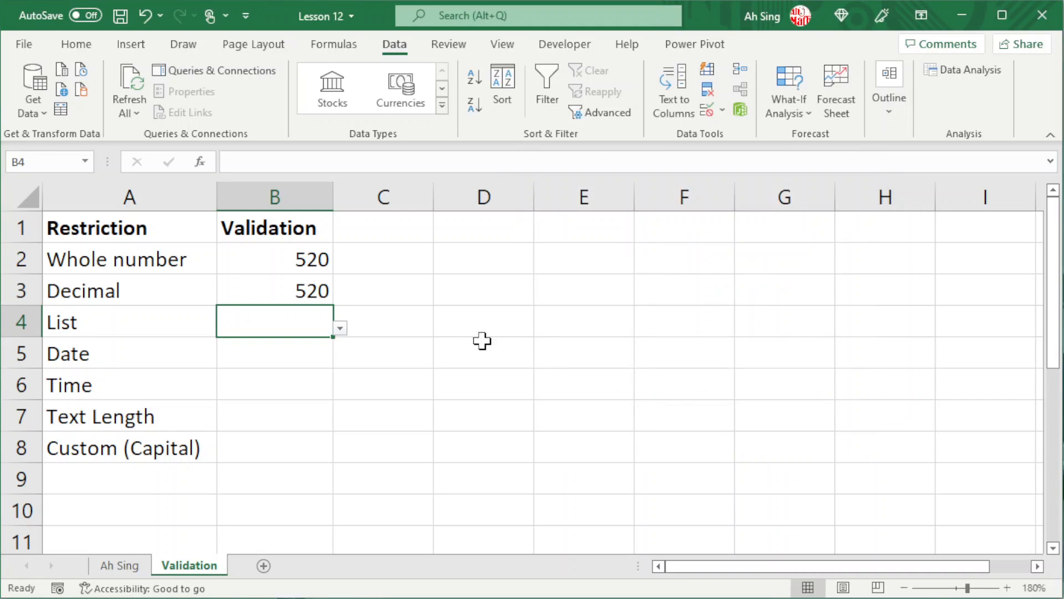
left_click(340, 329)
left_click(339, 329)
Step: Change cell B4's list validation source to =$A$5:$A$6 and choose Date from its in-cell list
left_click(711, 111)
left_click(778, 334)
left_click_drag(119, 355, 120, 384)
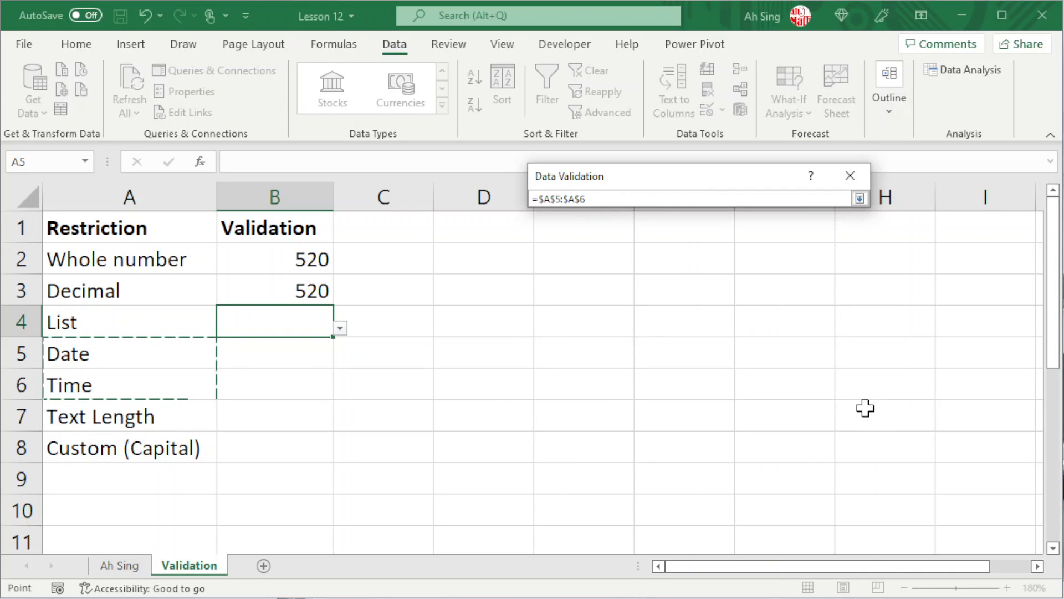
left_click(859, 199)
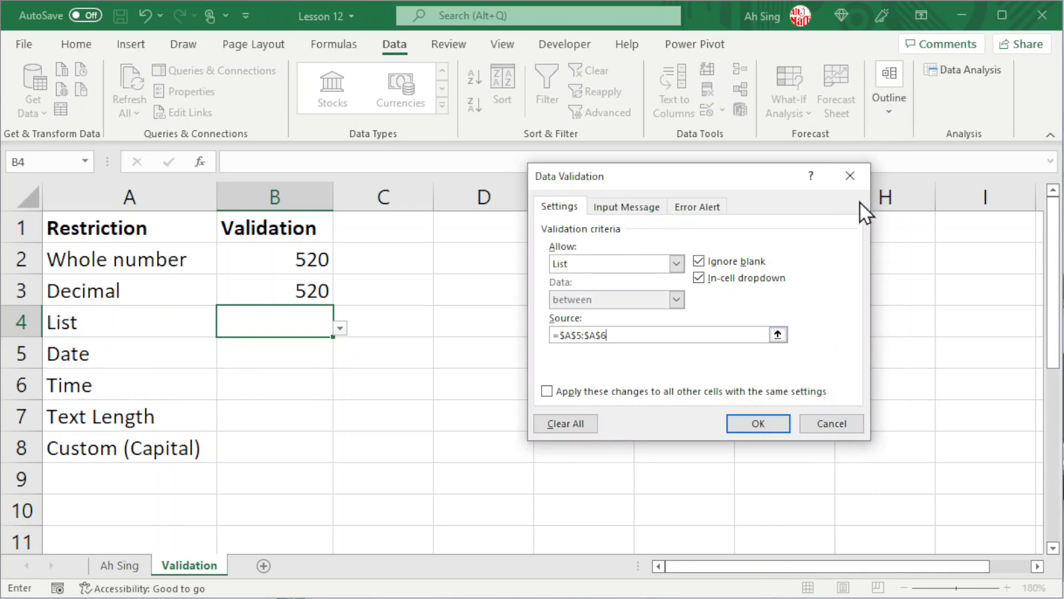
left_click(759, 424)
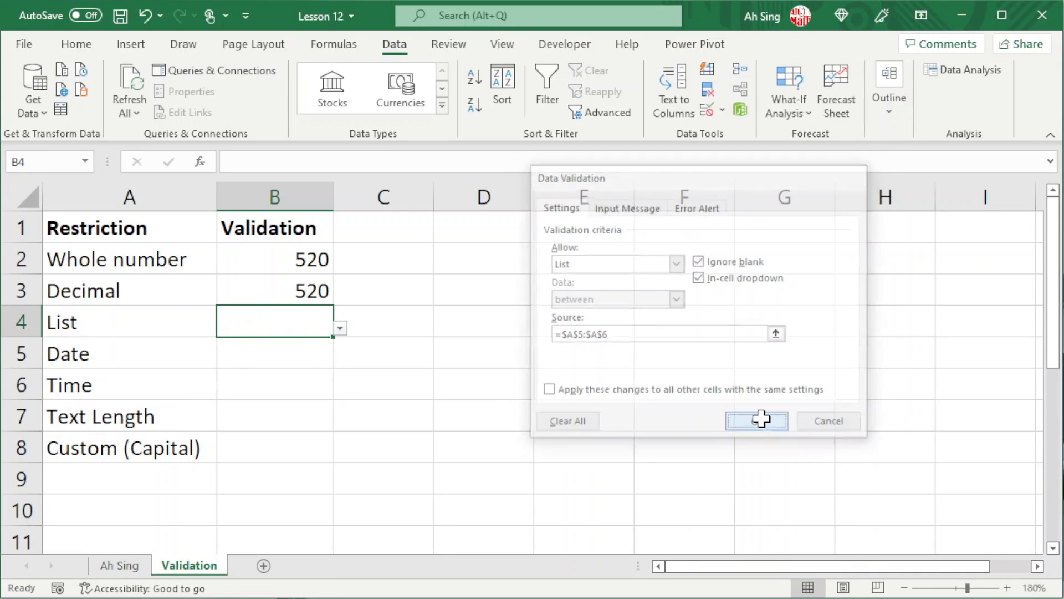
left_click(339, 328)
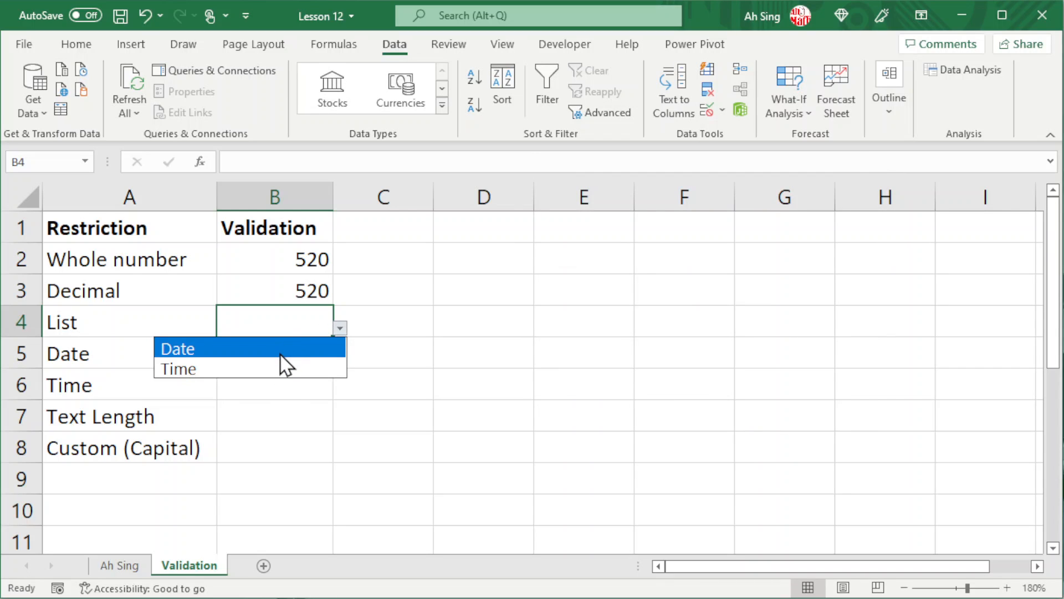
left_click(261, 350)
Step: Add date validation to cell B5 allowing dates between 1/1/2022 and 31/12/2022
left_click(256, 351)
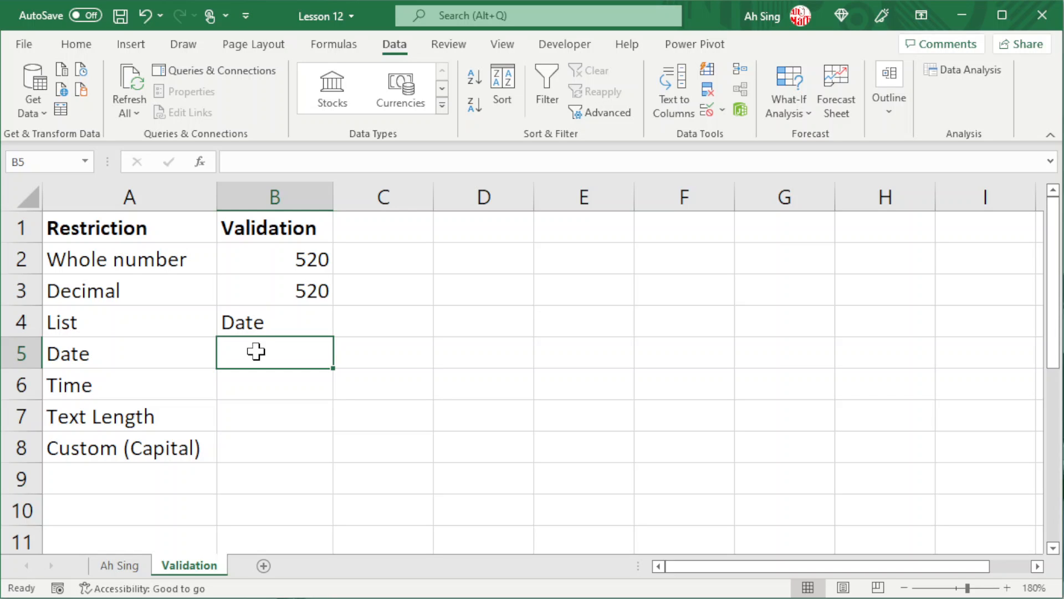
left_click(712, 109)
left_click(676, 264)
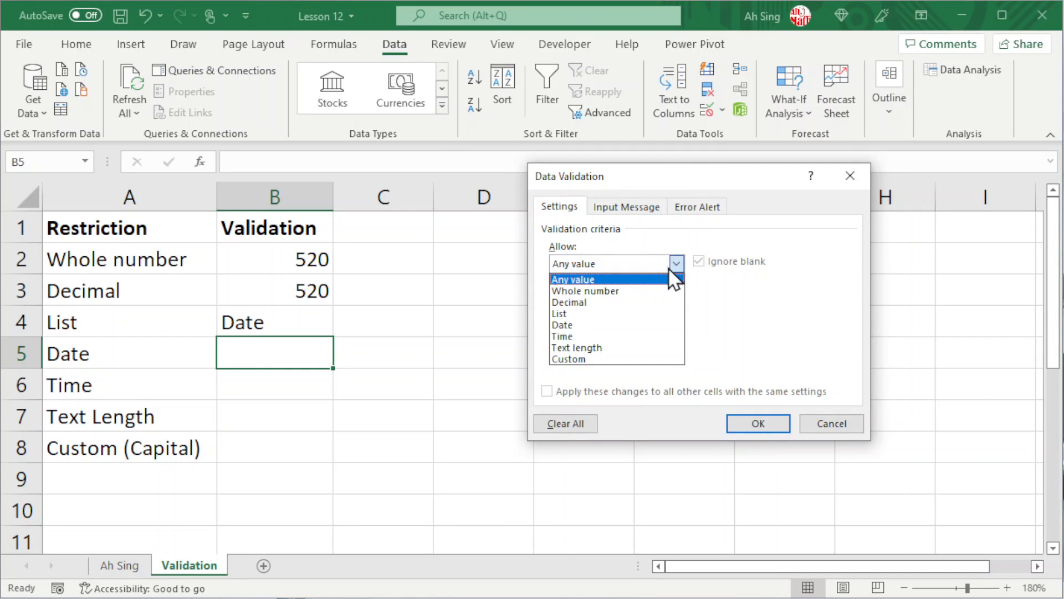
left_click(576, 327)
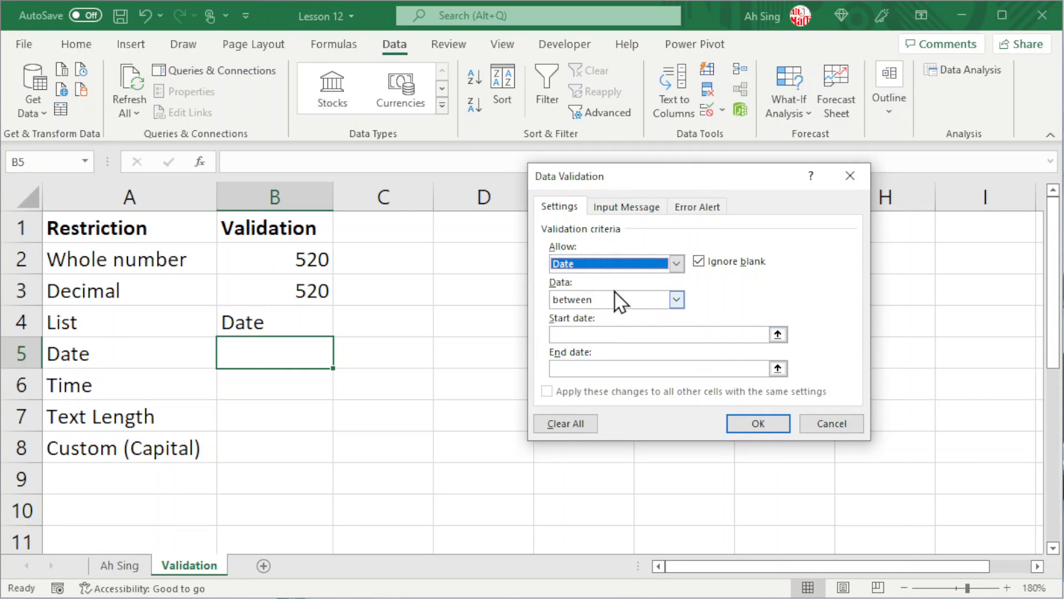
left_click(635, 334)
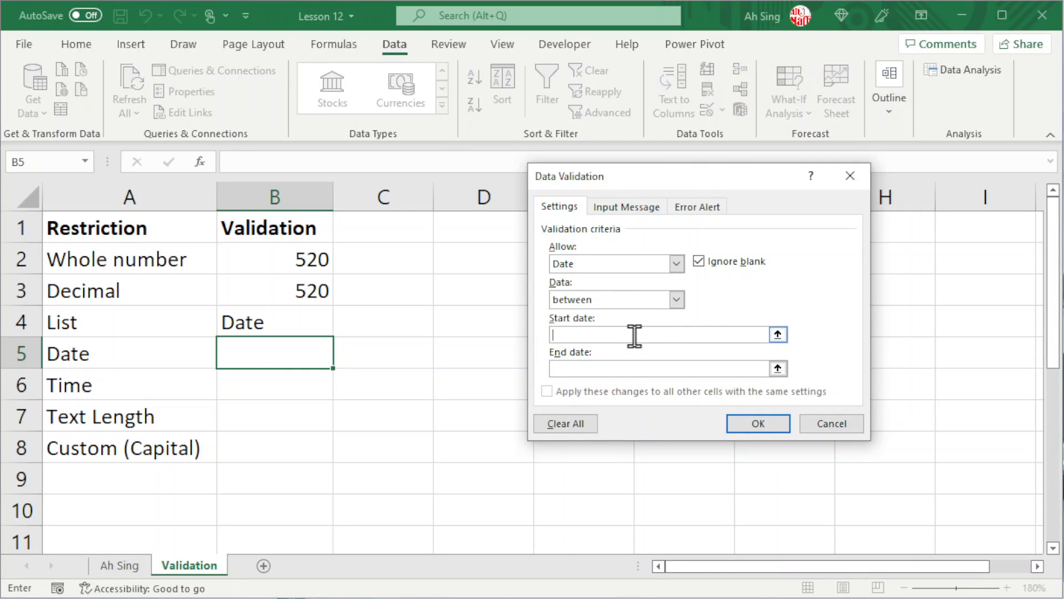
type("1/1/2022")
key("Tab")
type("3")
type("12/2022")
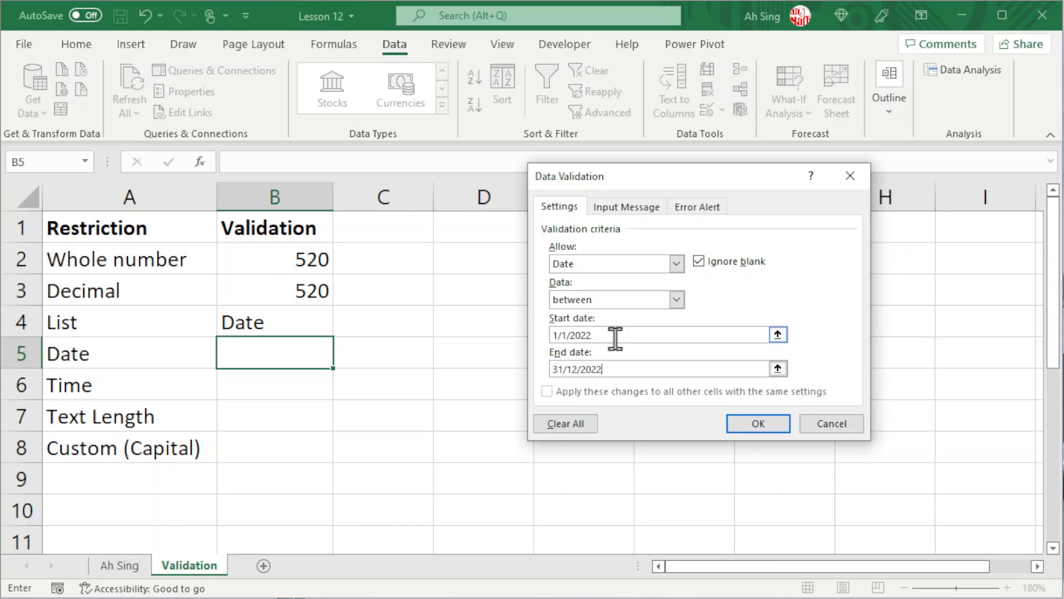
left_click(773, 420)
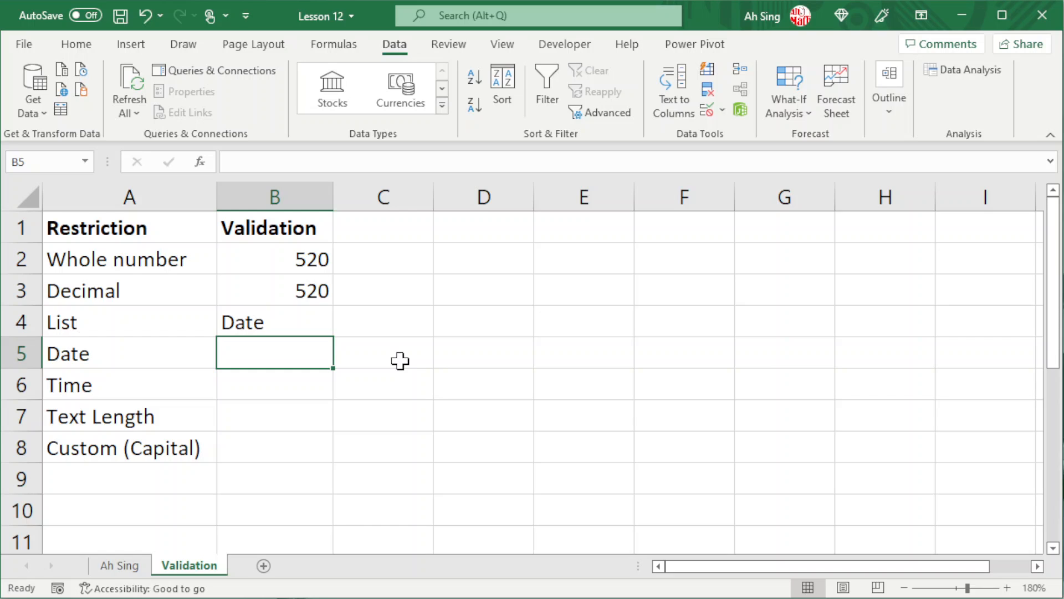
Step: Test the date rule in cell B5 by trying 1/2/2021 and 4564356, cancelling each entry
type("1/")
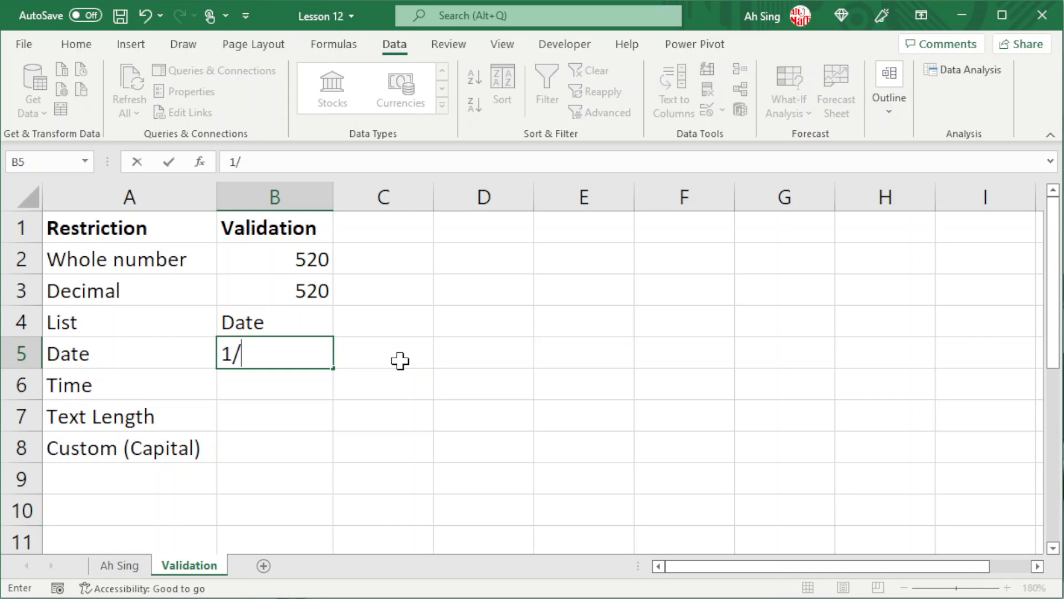
type("2/20")
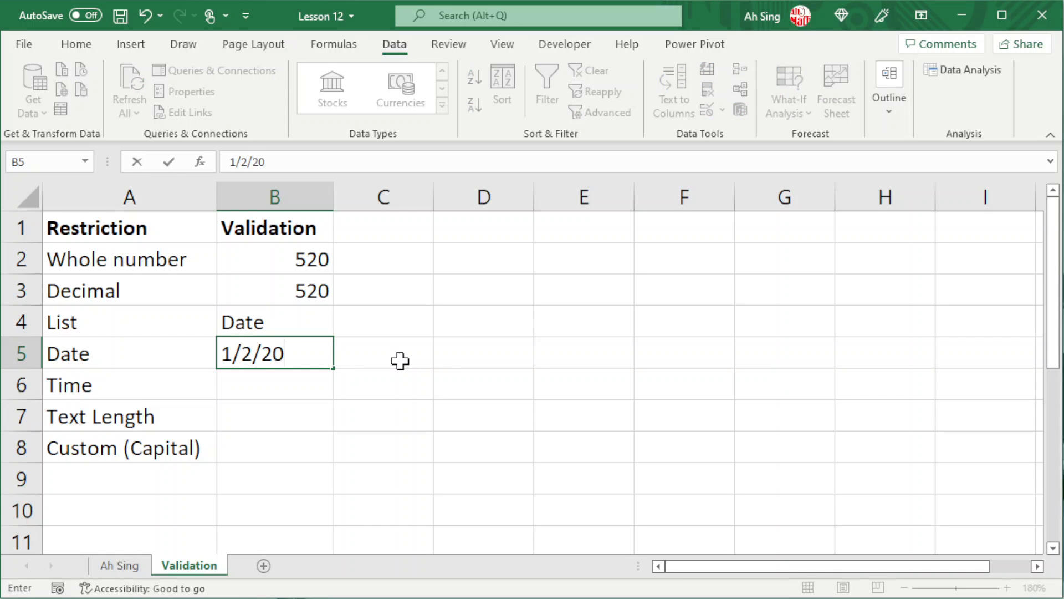
type("21")
key("Return")
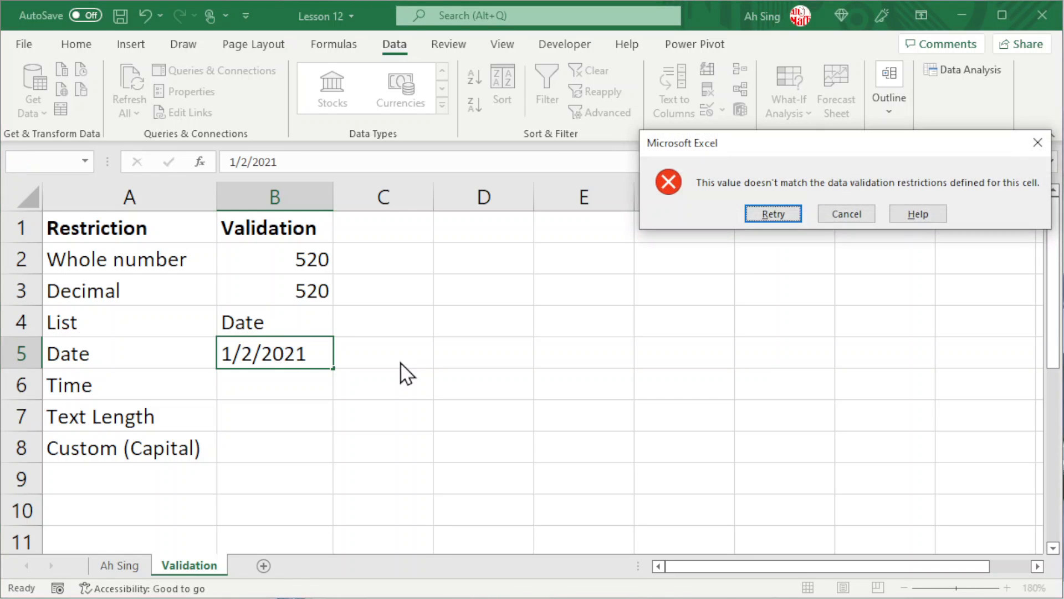
left_click(828, 216)
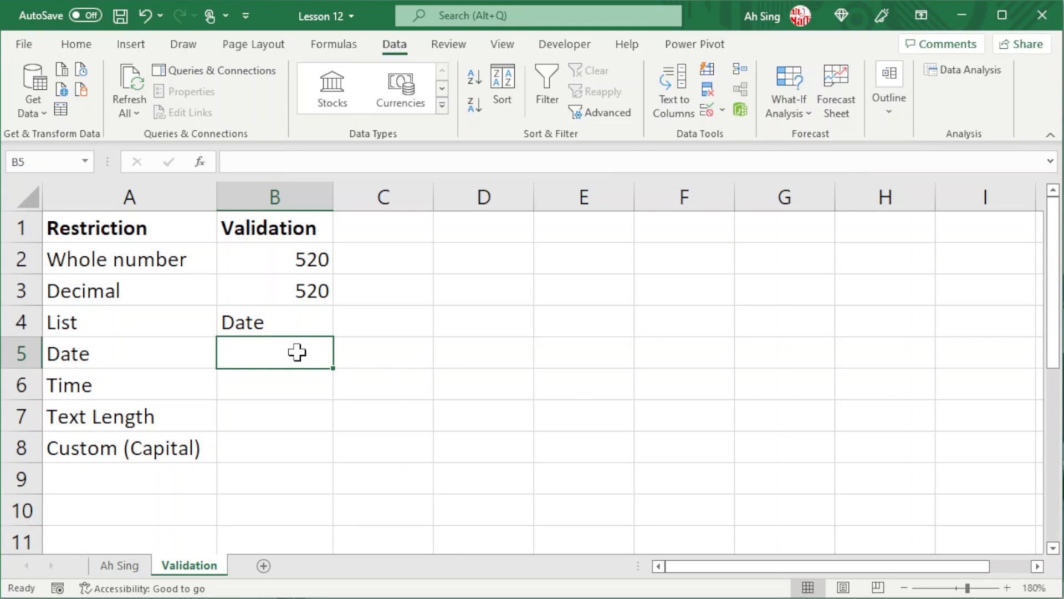
type("4564356")
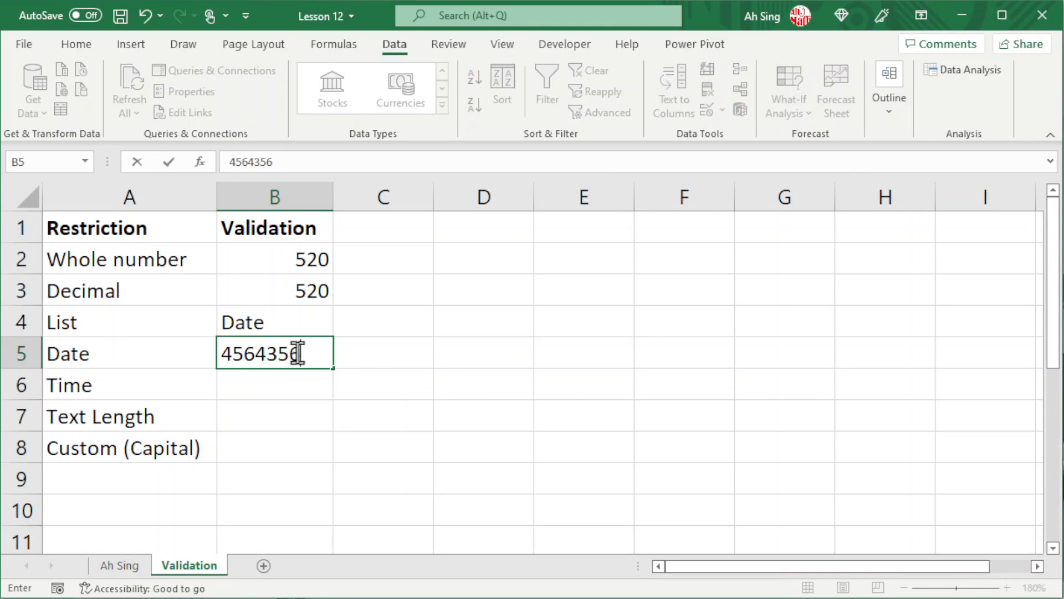
key("Return")
left_click(861, 217)
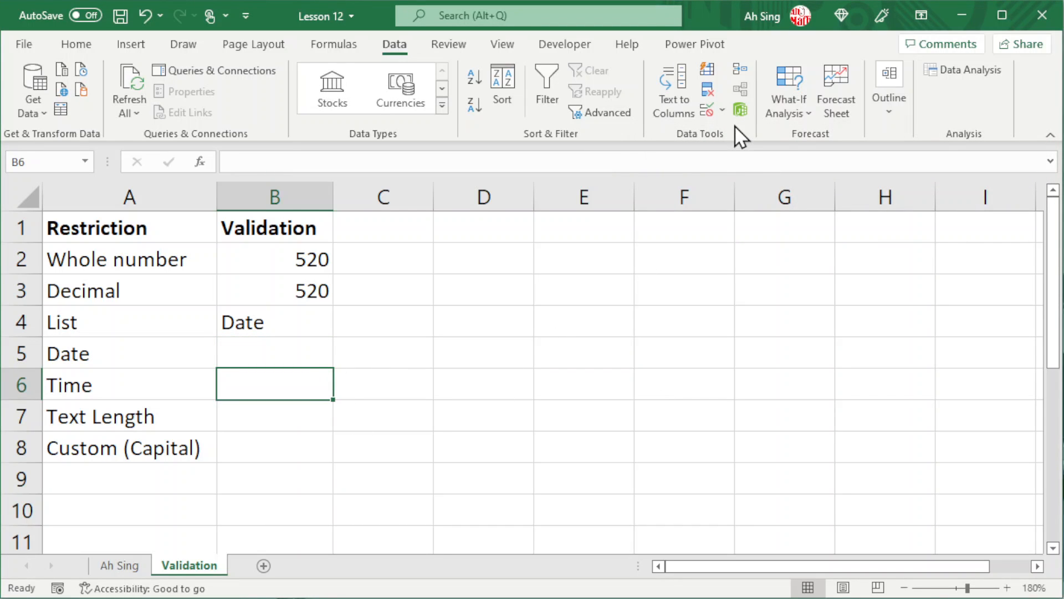
Step: Add time validation to cell B6 allowing times between 10 AM and 10 PM
left_click(721, 108)
left_click(713, 132)
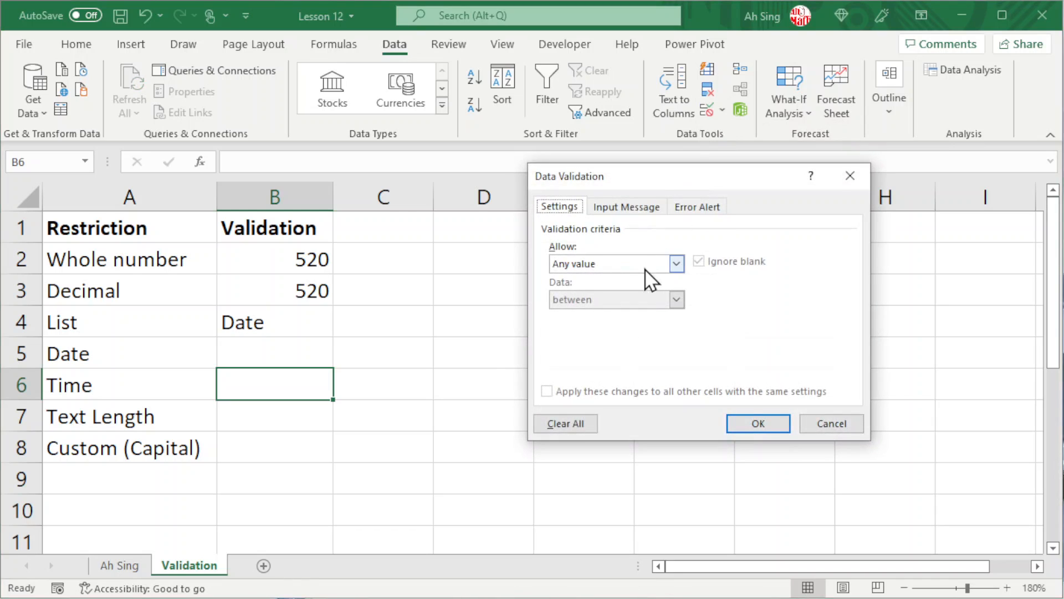
left_click(675, 263)
left_click(592, 338)
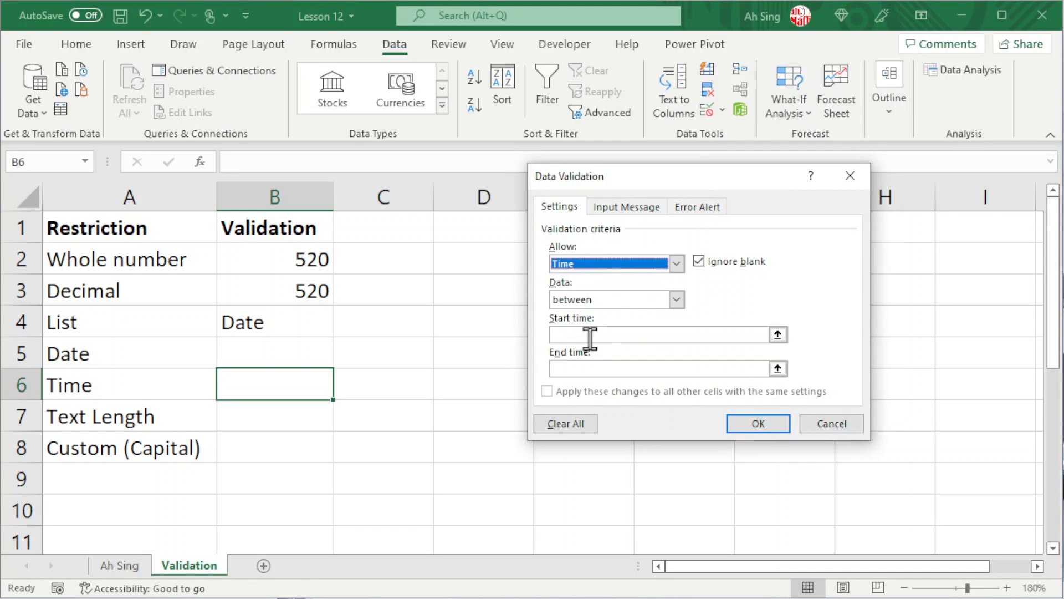
left_click(625, 331)
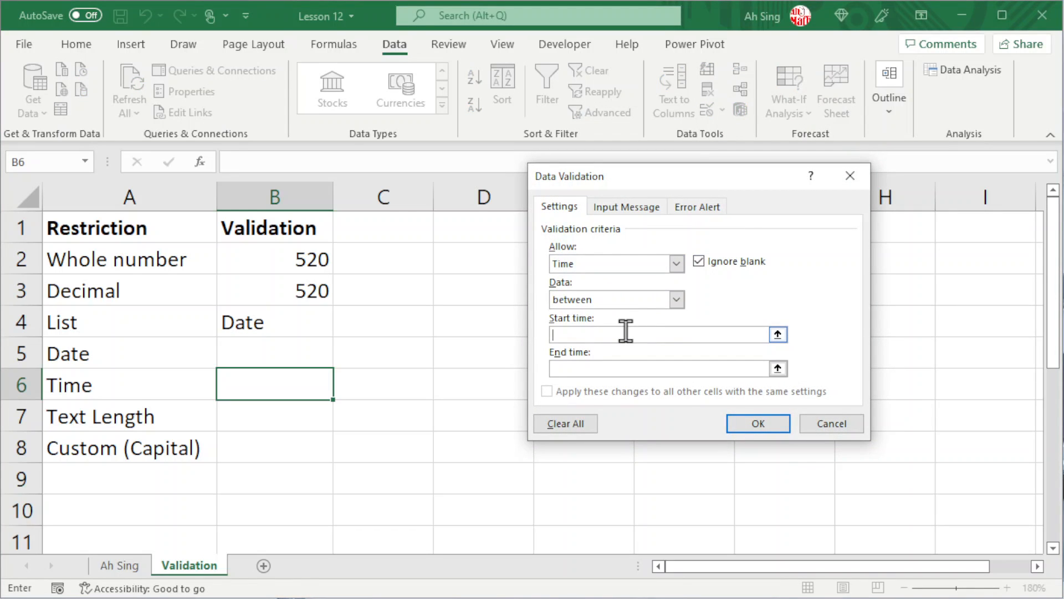
type("10 AM")
left_click(565, 368)
type("10 PM")
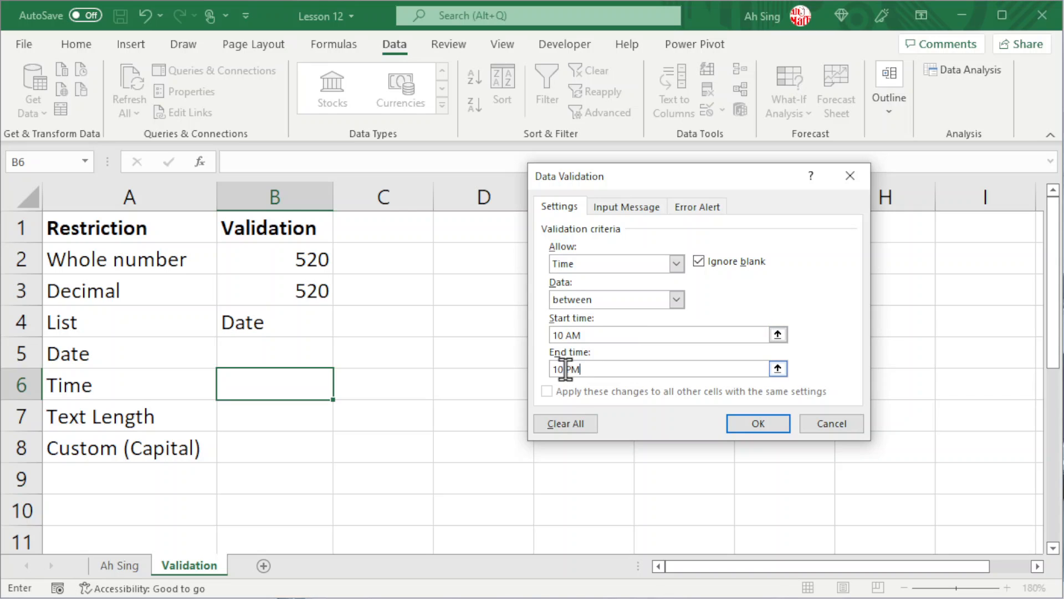
left_click(748, 425)
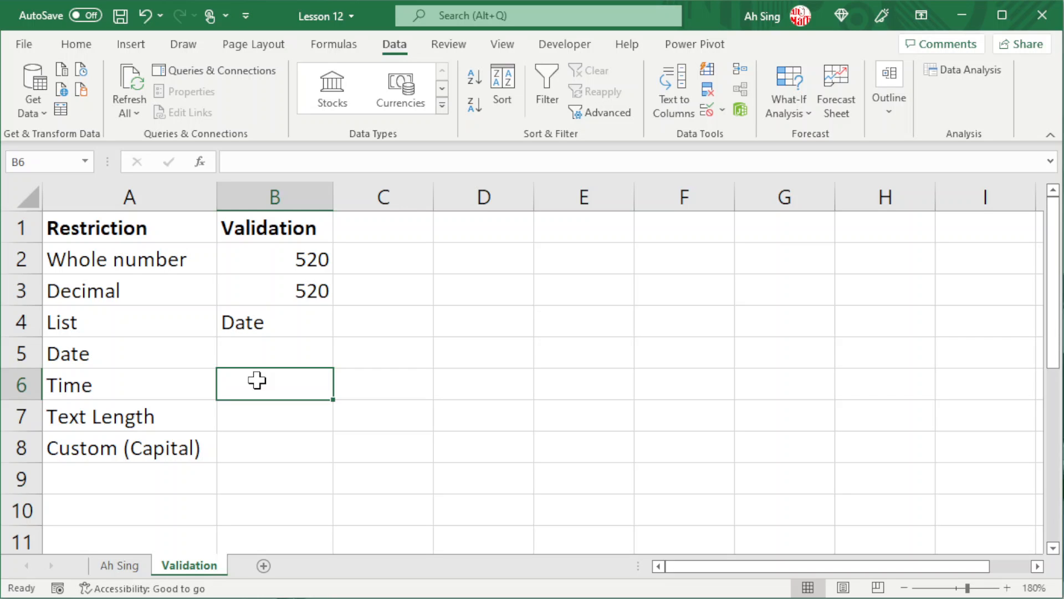
Step: Try entering 9 AM in cell B6 to test its time rule, and cancel the entry
type("9 AM")
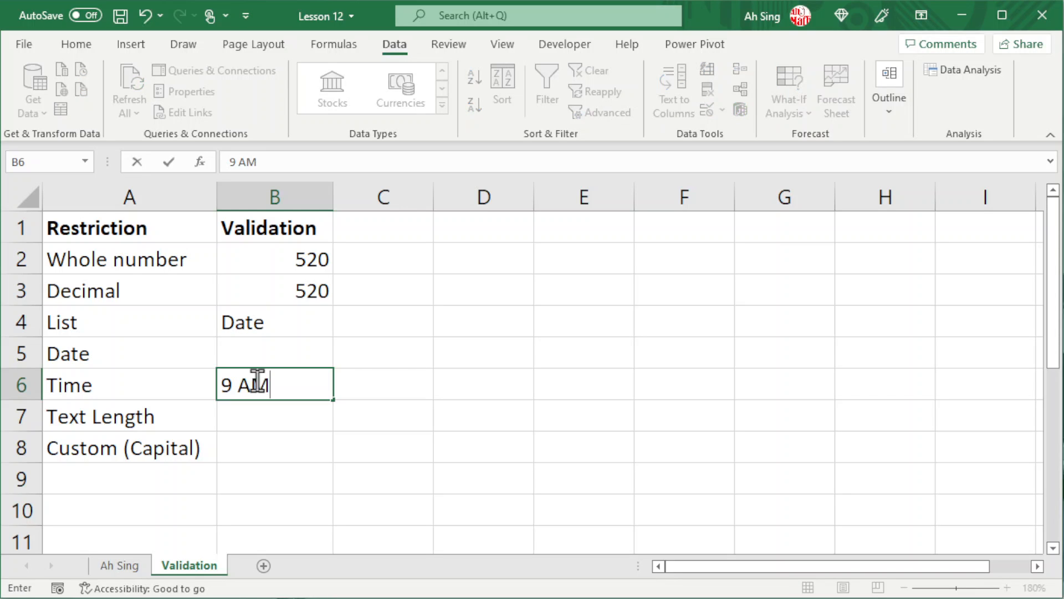
key("Return")
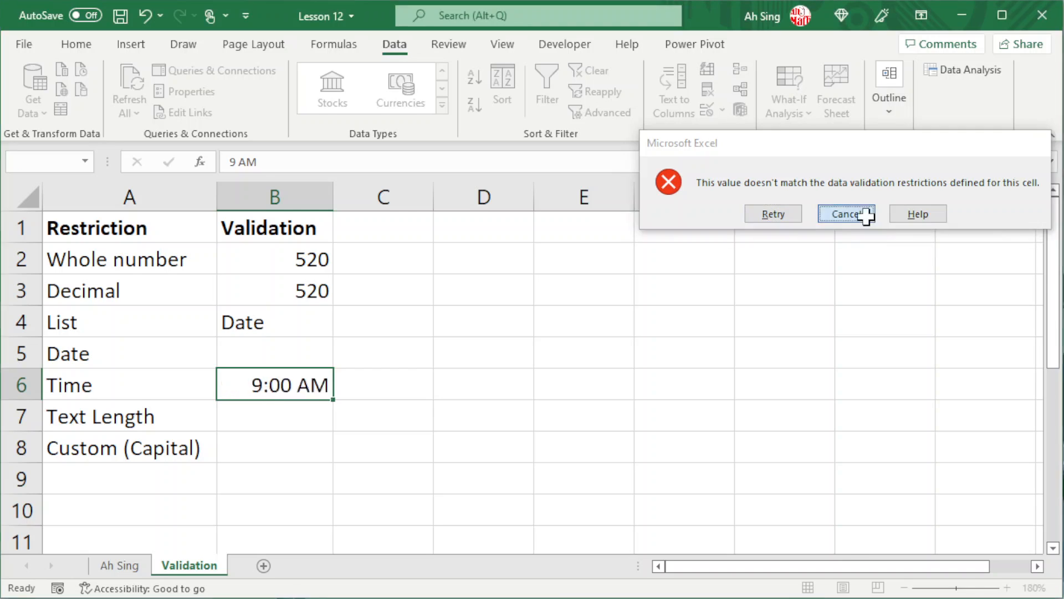
left_click(866, 218)
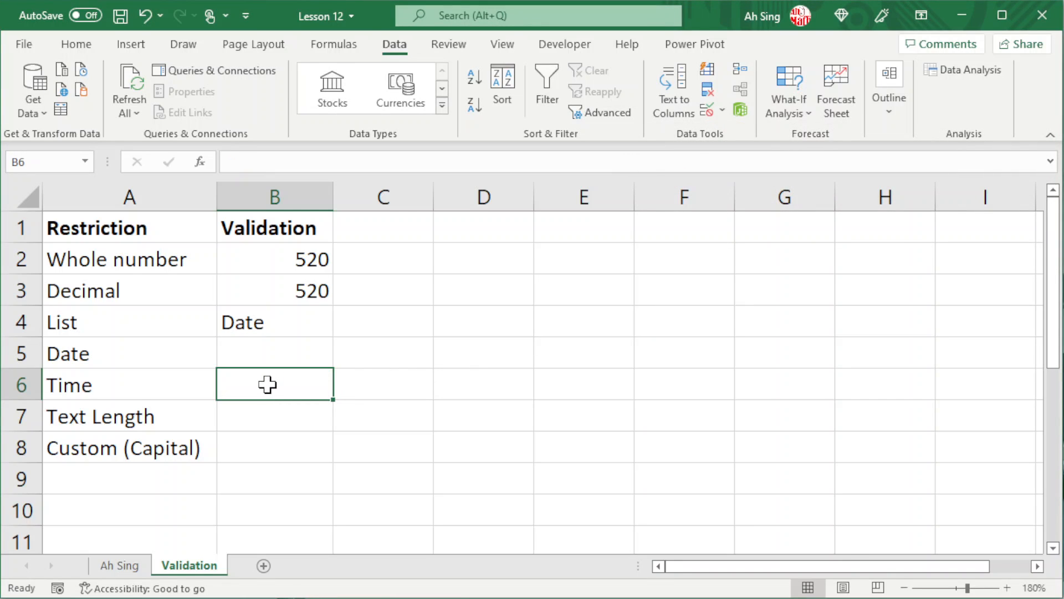
Step: Enter 10:10 AM in the time-validated cell B6
type("10:10")
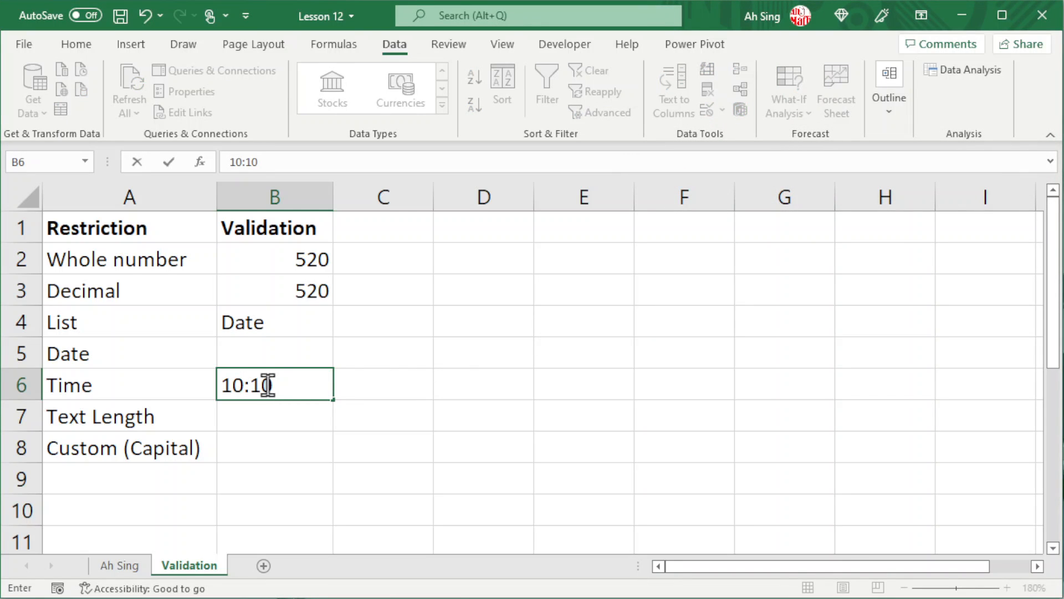
type(" AM")
key("Return")
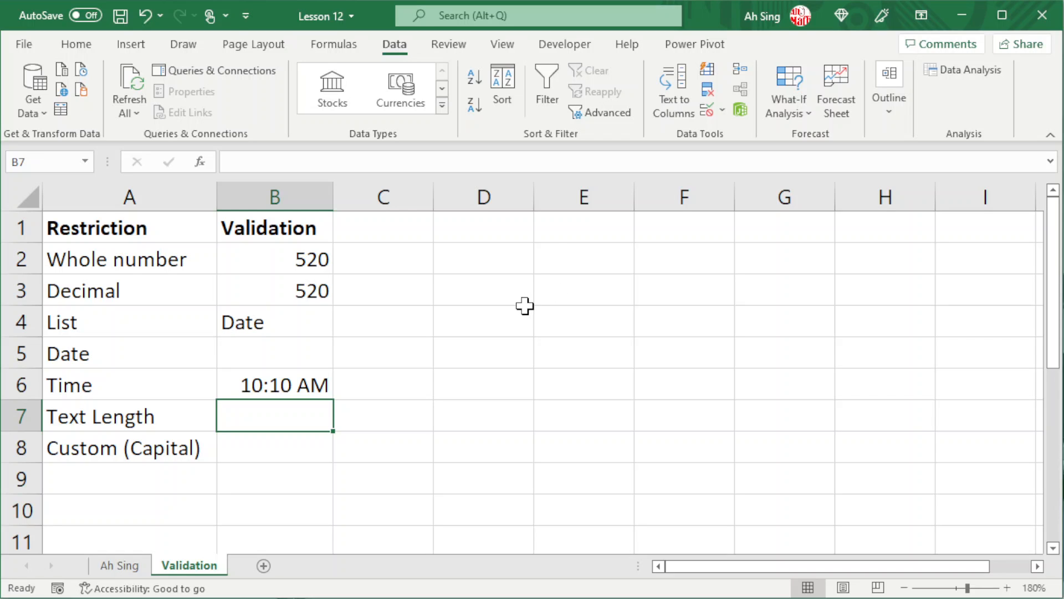
Step: Add text length validation to cell B7 allowing between 6 and 12 characters
left_click(707, 111)
left_click(627, 265)
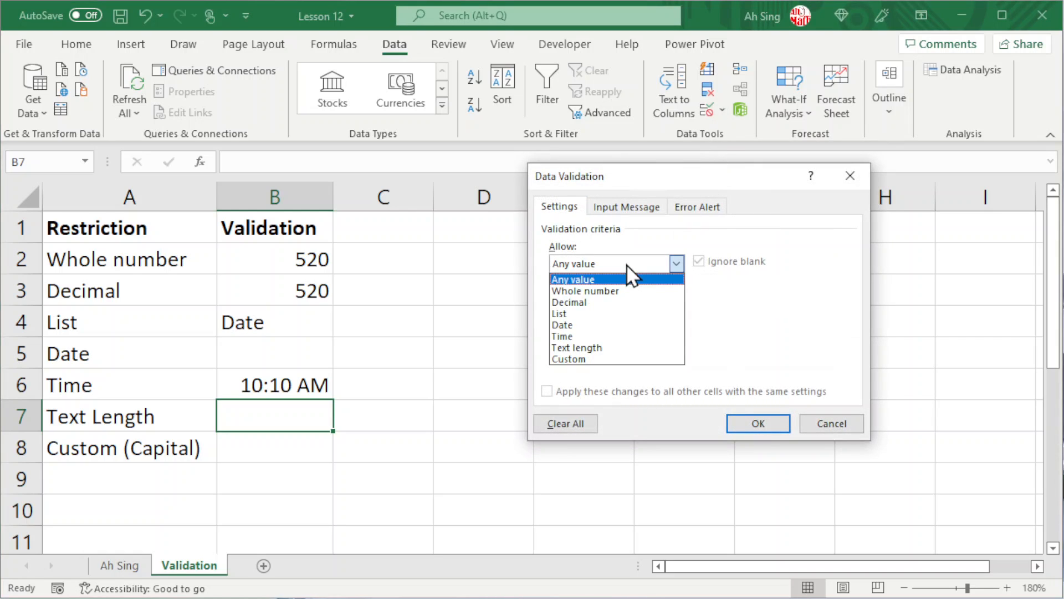
left_click(593, 348)
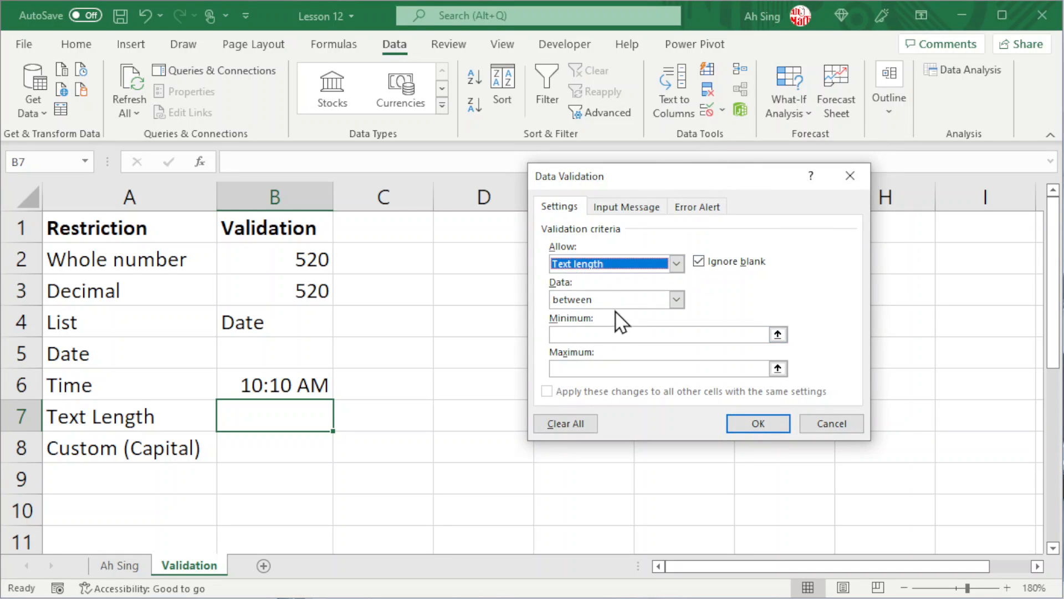
left_click(592, 334)
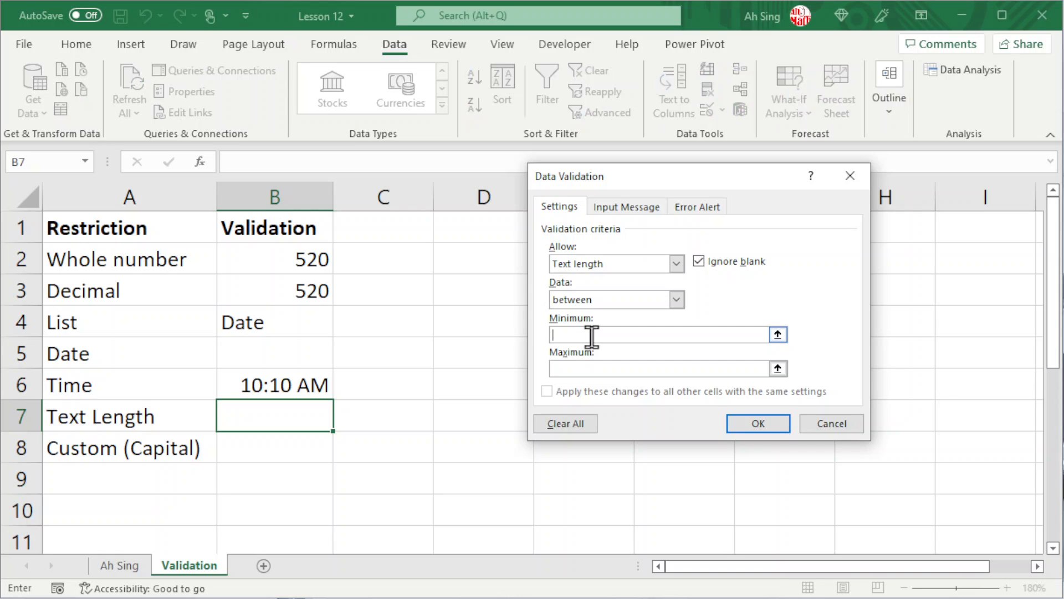
type("6")
left_click(603, 368)
type("12")
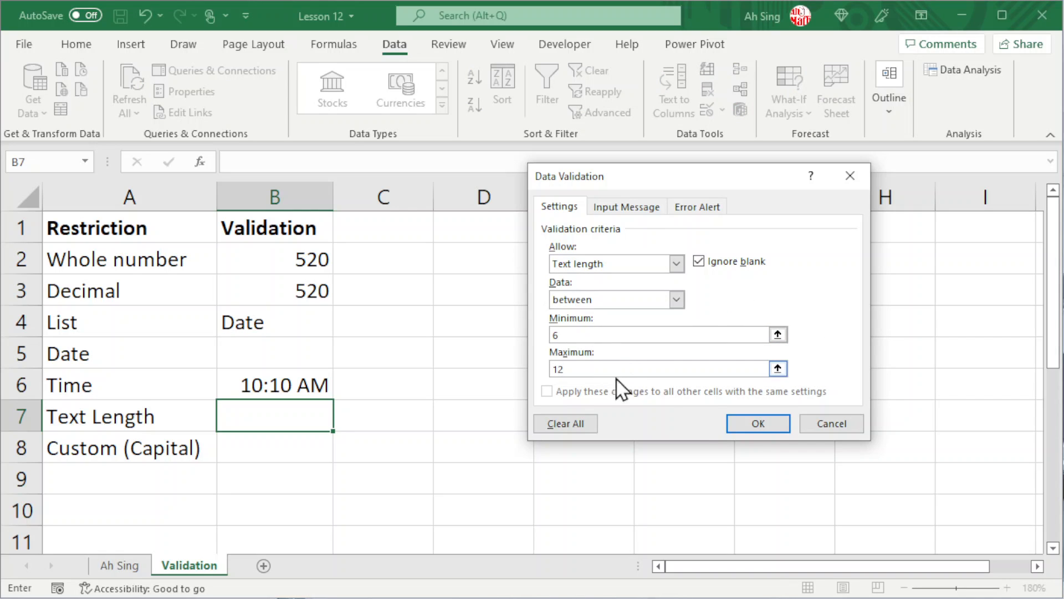
left_click(756, 429)
Step: Test the text length rule in cell B7 by trying "esdfdsgdfgdfgdsf" and "1254d", cancelling each entry
double_click(277, 418)
type("esdfdsgdfgdfgdsf")
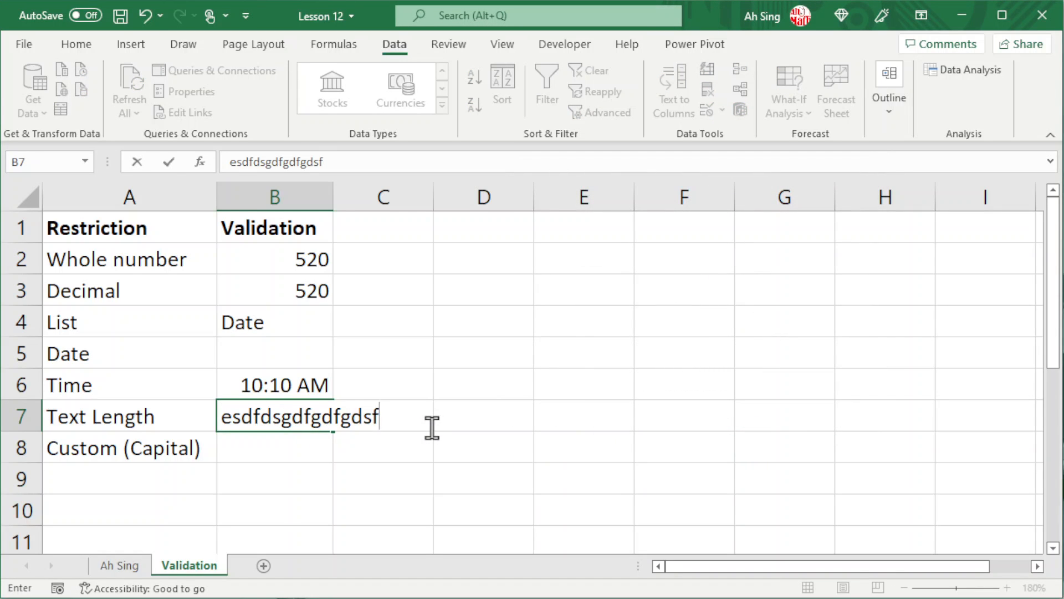
key("Return")
left_click(832, 214)
type("1254d")
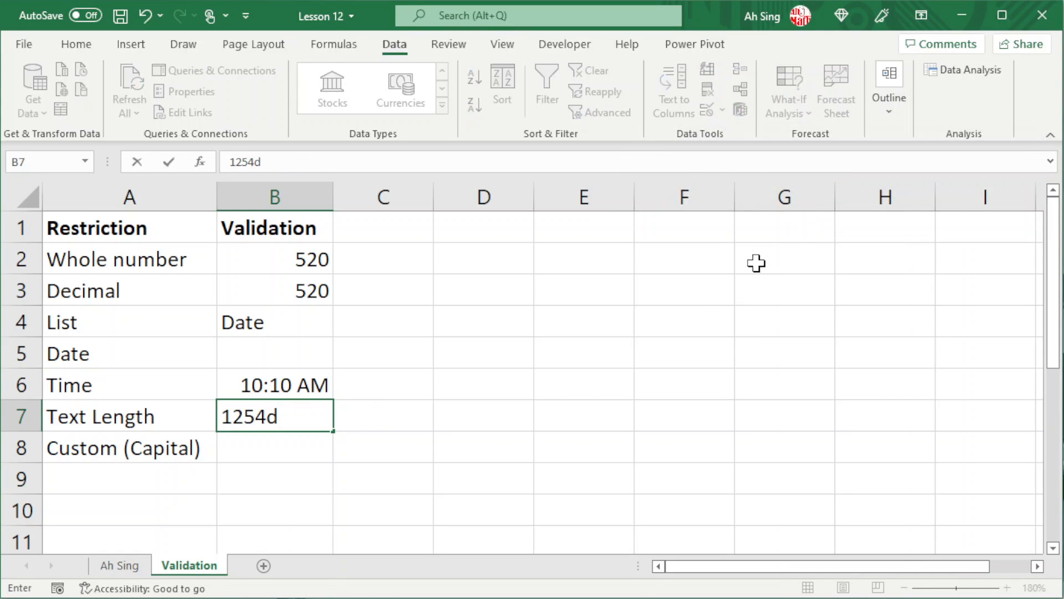
key("Return")
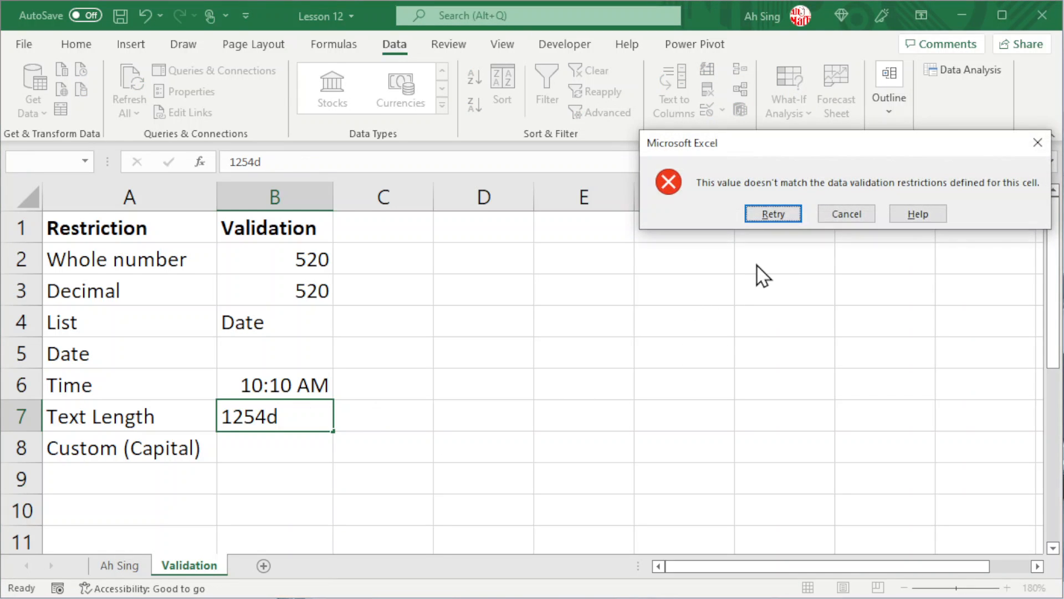
left_click(846, 214)
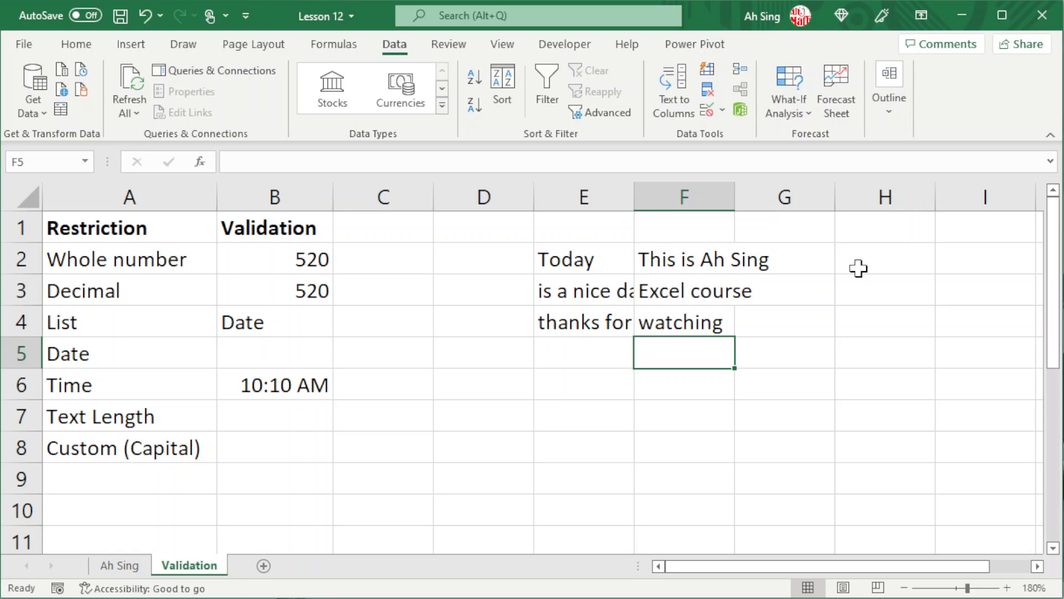
Step: Add text length validation to cells E2:F4 allowing less than or equal to 12 characters
left_click_drag(591, 267, 716, 323)
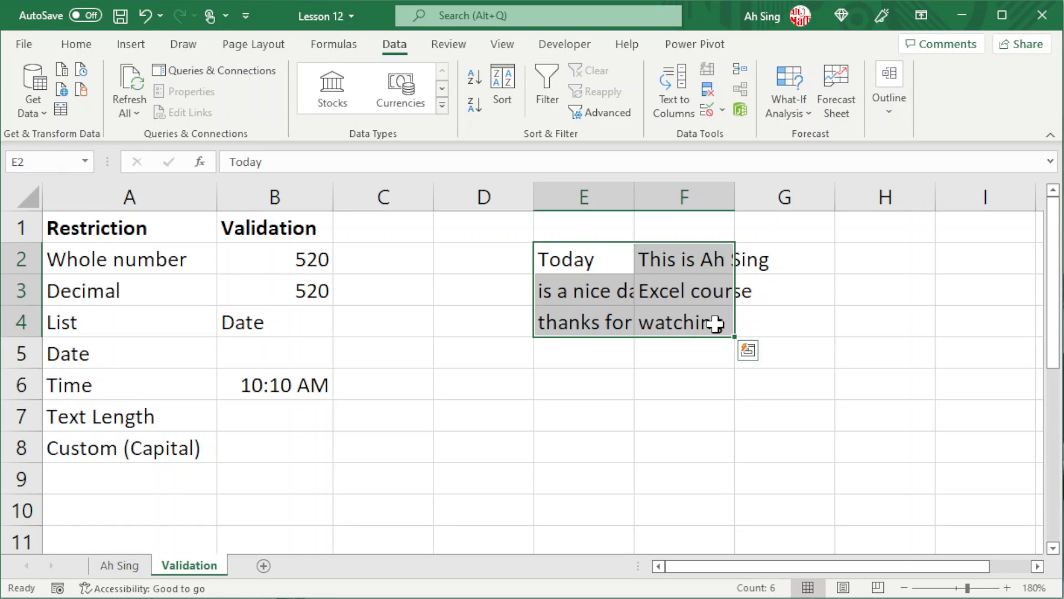
left_click(722, 110)
left_click(724, 135)
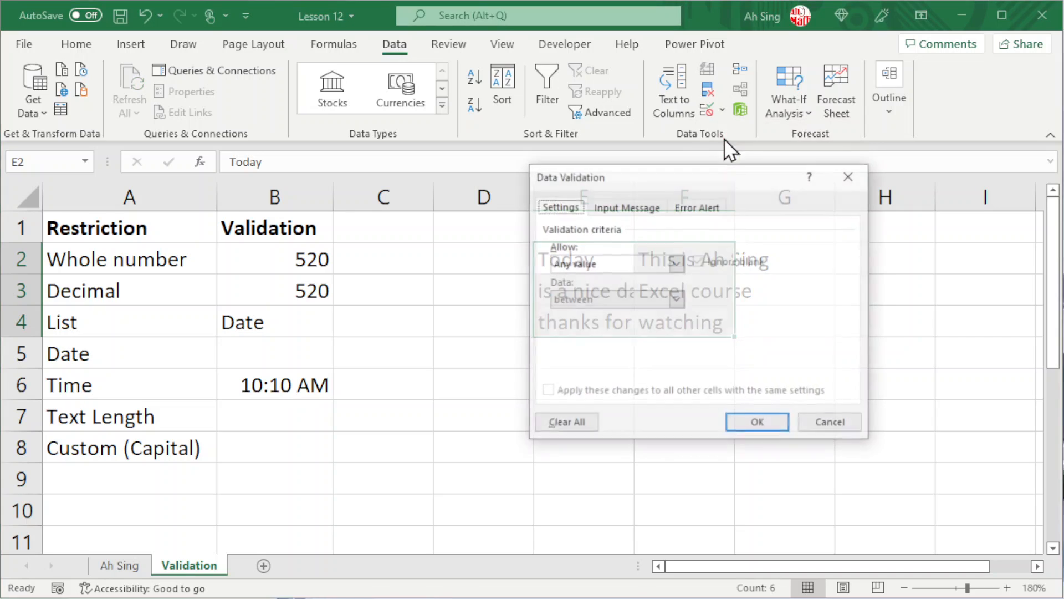
left_click(676, 264)
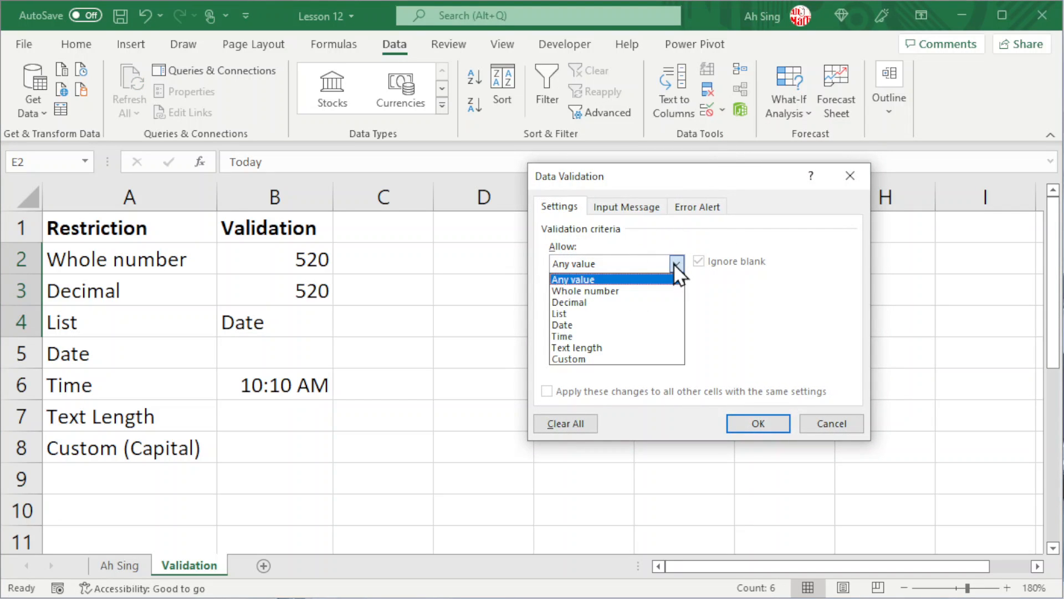
left_click(625, 348)
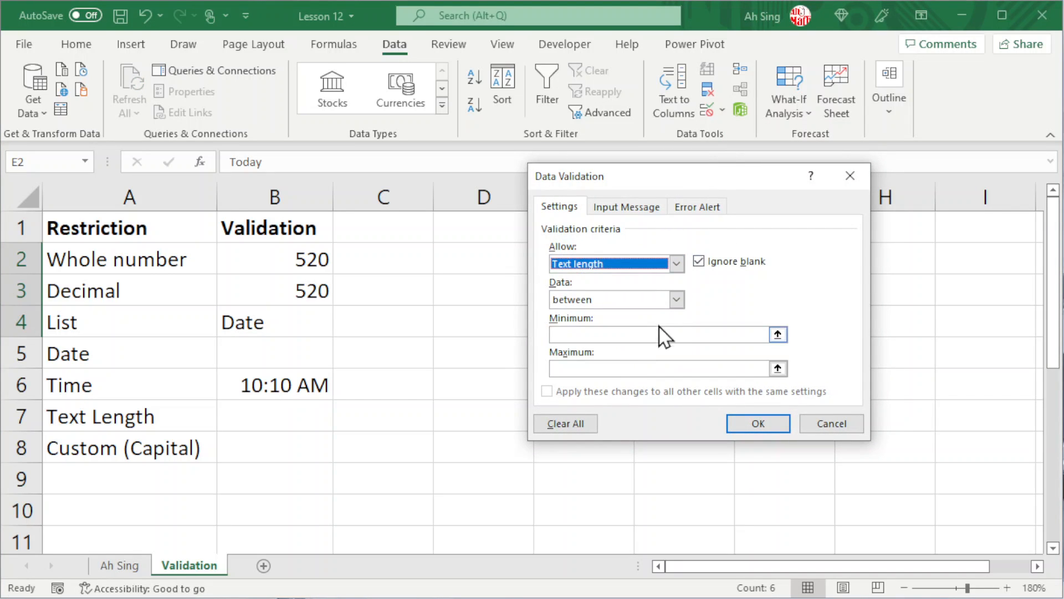
left_click(676, 299)
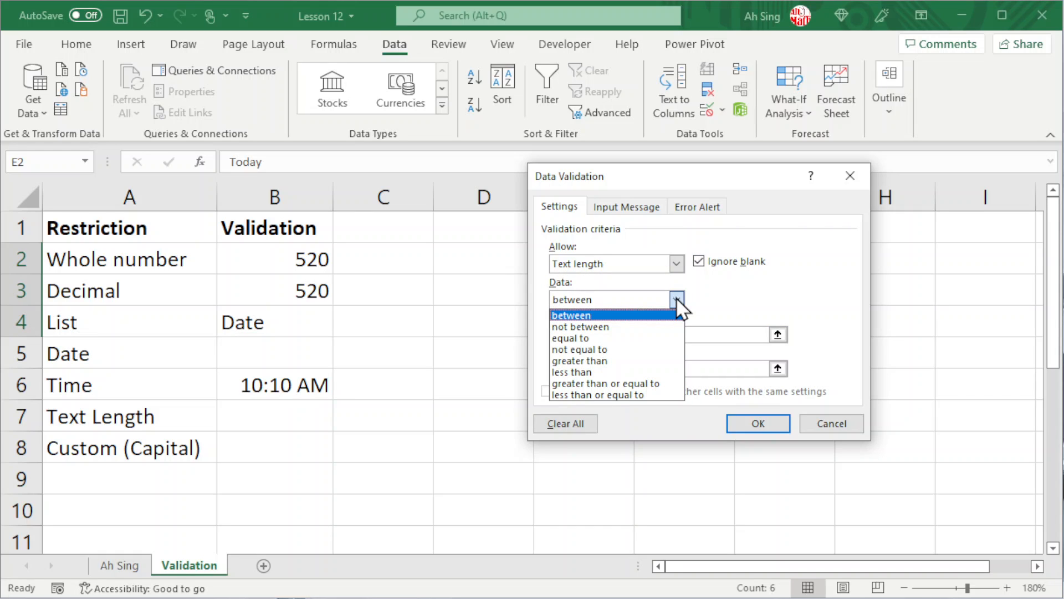
left_click(643, 394)
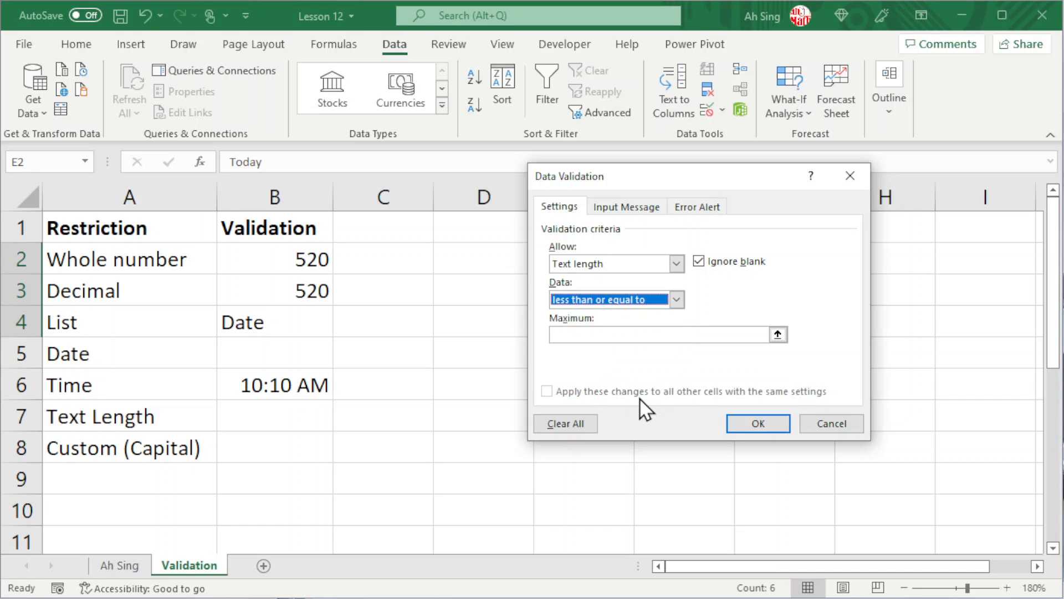
left_click(632, 334)
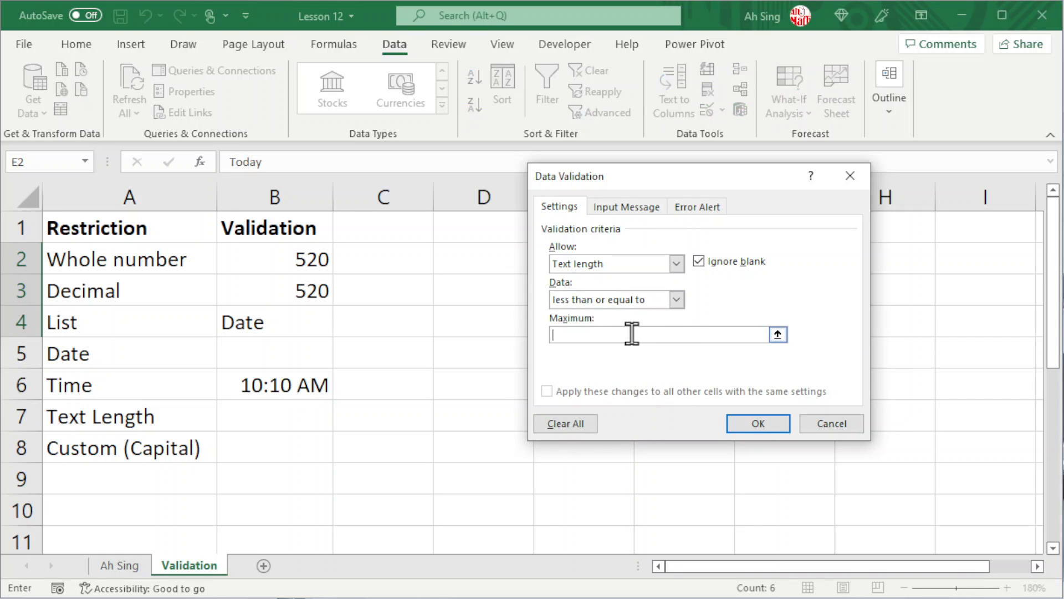
type("12")
left_click(757, 425)
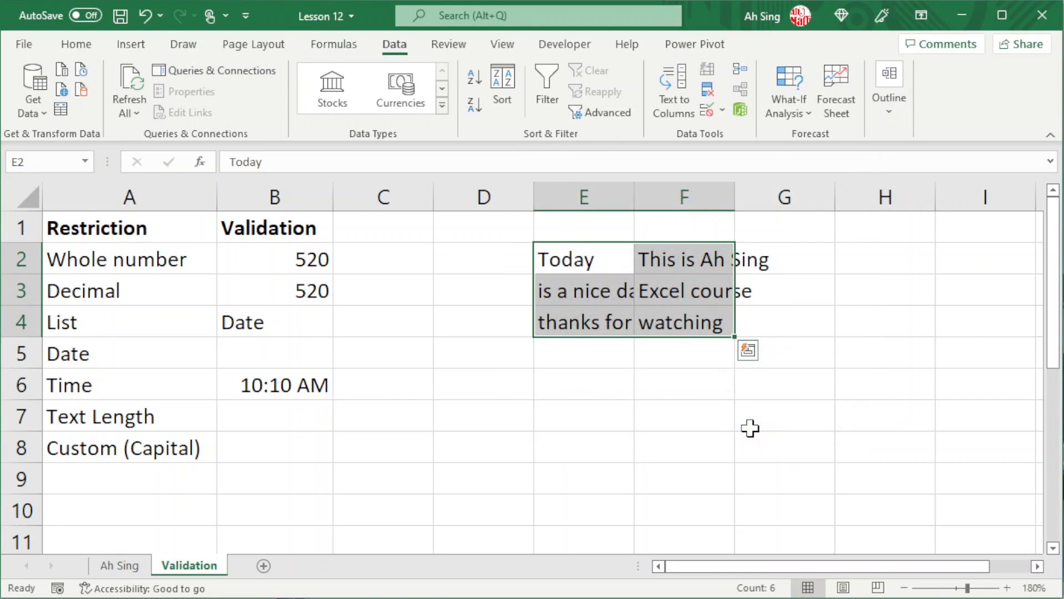
Step: Circle the invalid data in E2:F4 and delete the contents of the circled cells F2 and E3
left_click(722, 111)
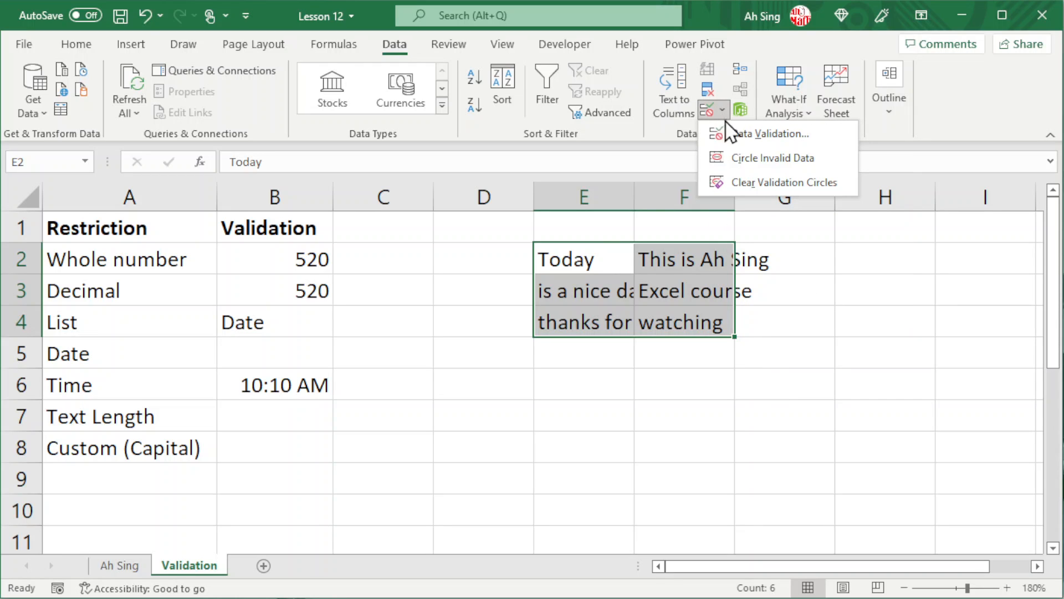
left_click(730, 159)
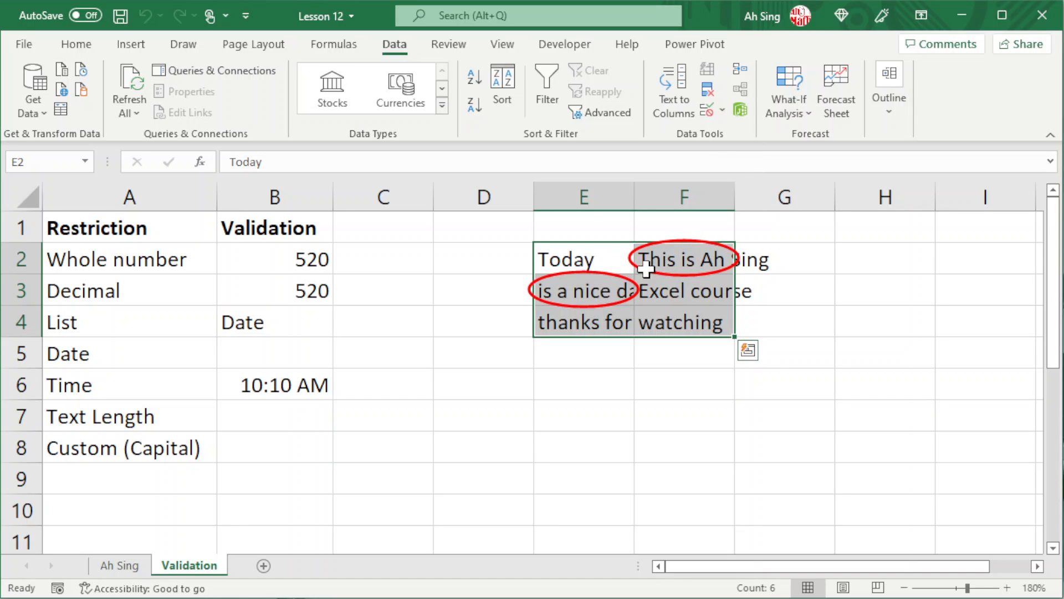
left_click(667, 259)
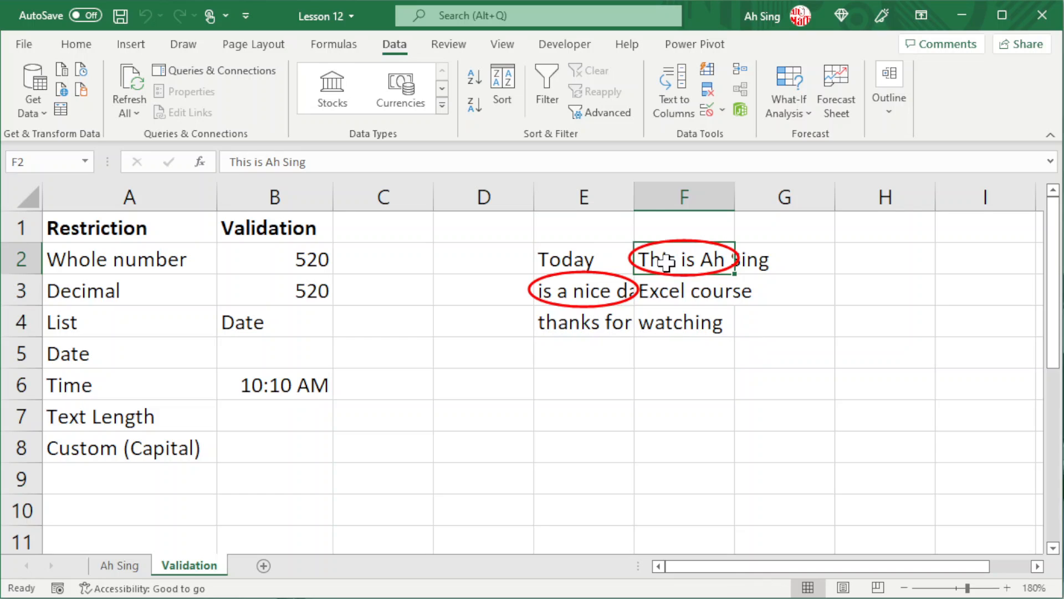
key("Delete")
left_click(552, 290)
key("Delete")
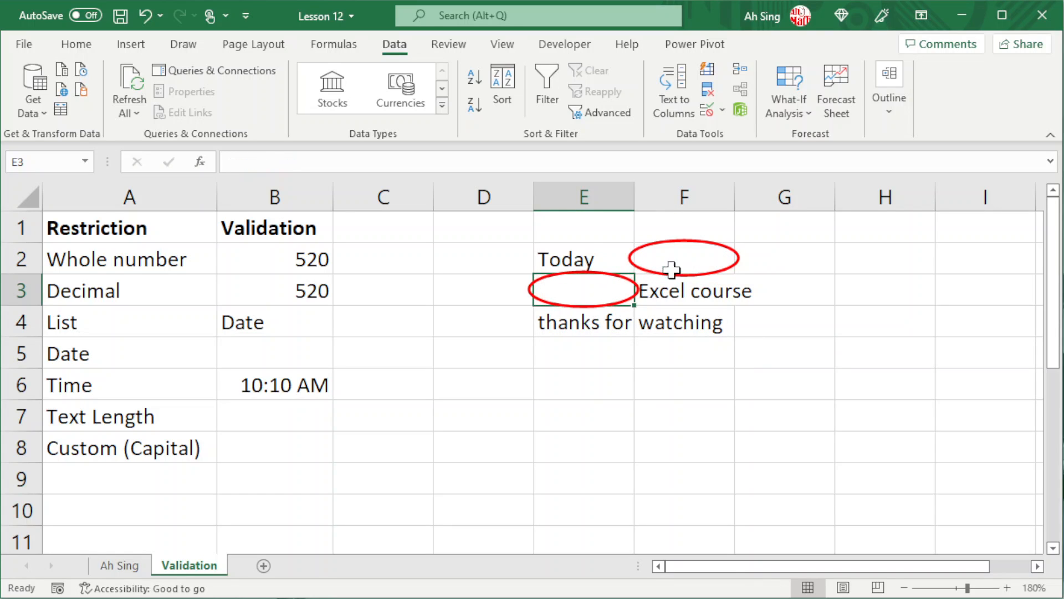
Step: Clear the validation circles from the sheet
left_click(722, 111)
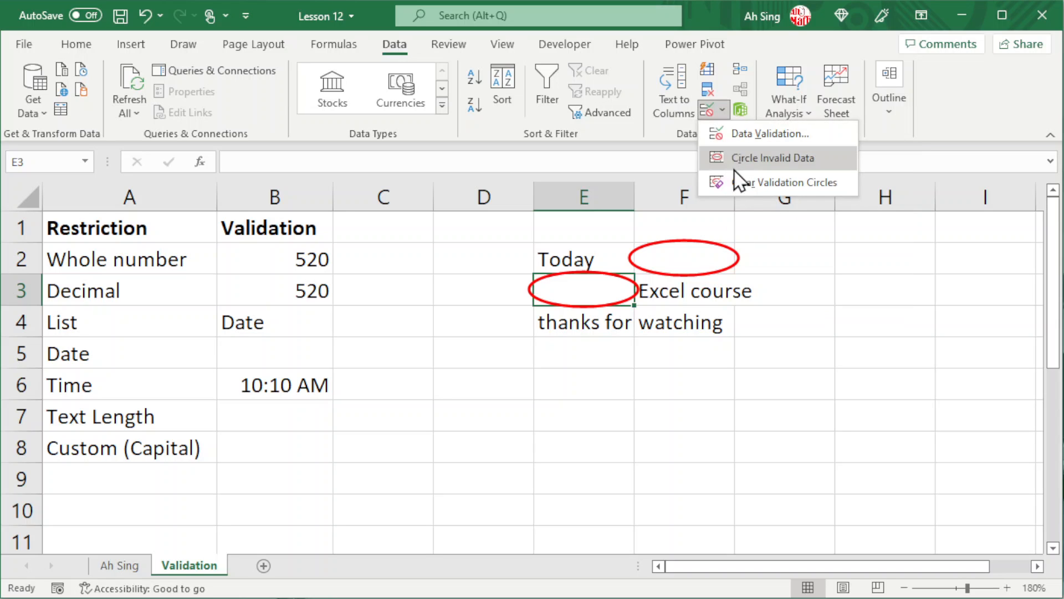
left_click(734, 185)
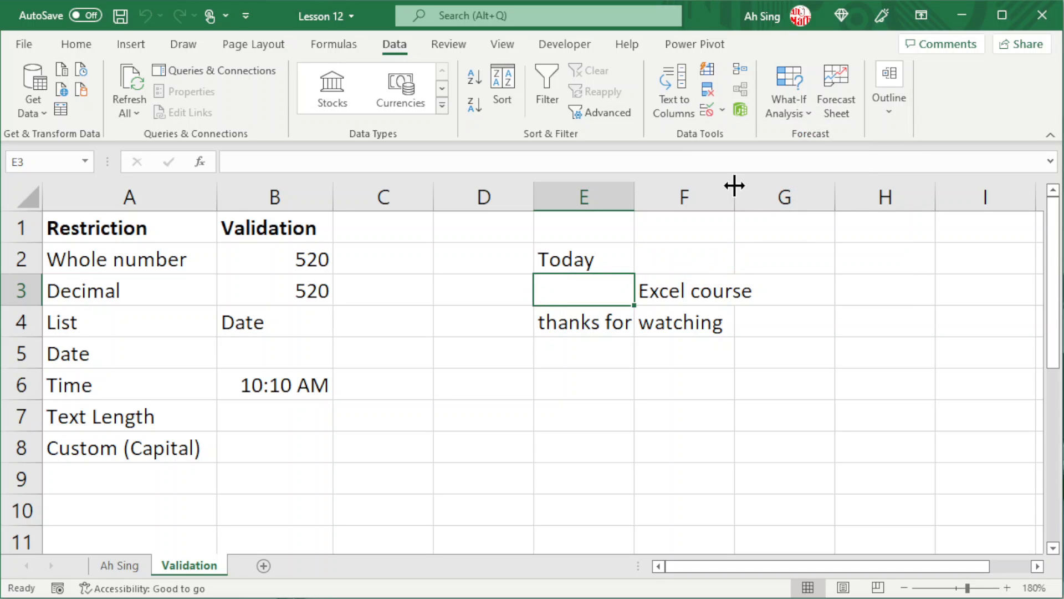
key("Down")
key("Down")
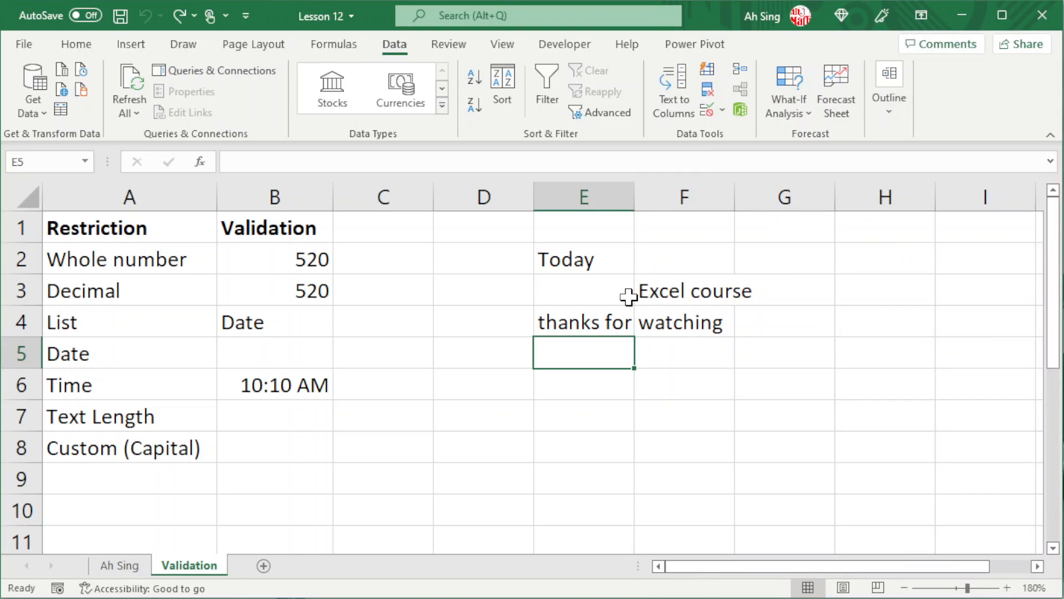
Step: Clear all data validation settings from cells E2:F4
left_click_drag(570, 257, 681, 314)
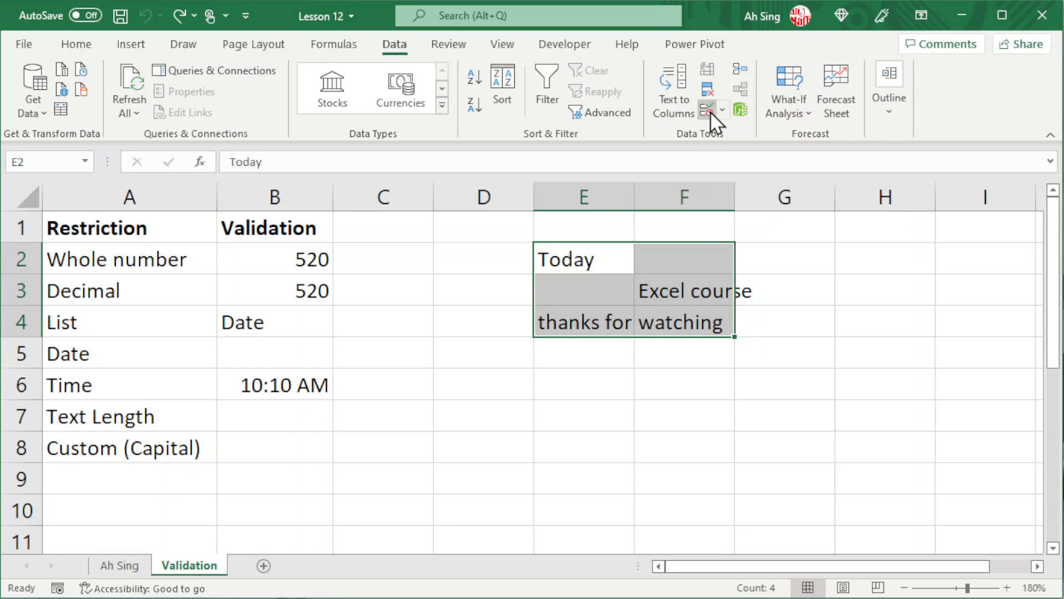
left_click(708, 110)
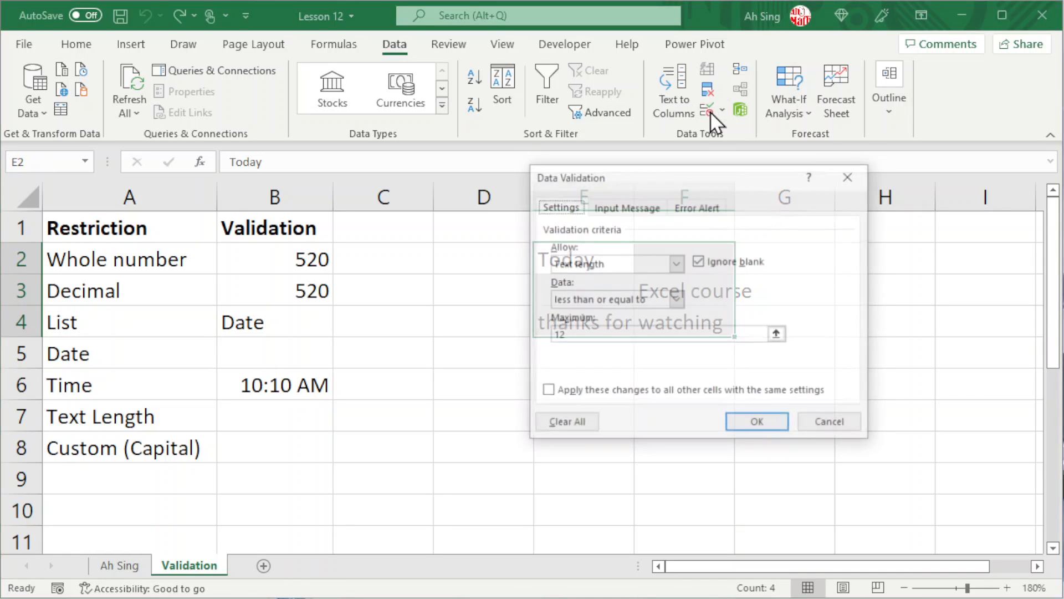
left_click(560, 424)
left_click(752, 419)
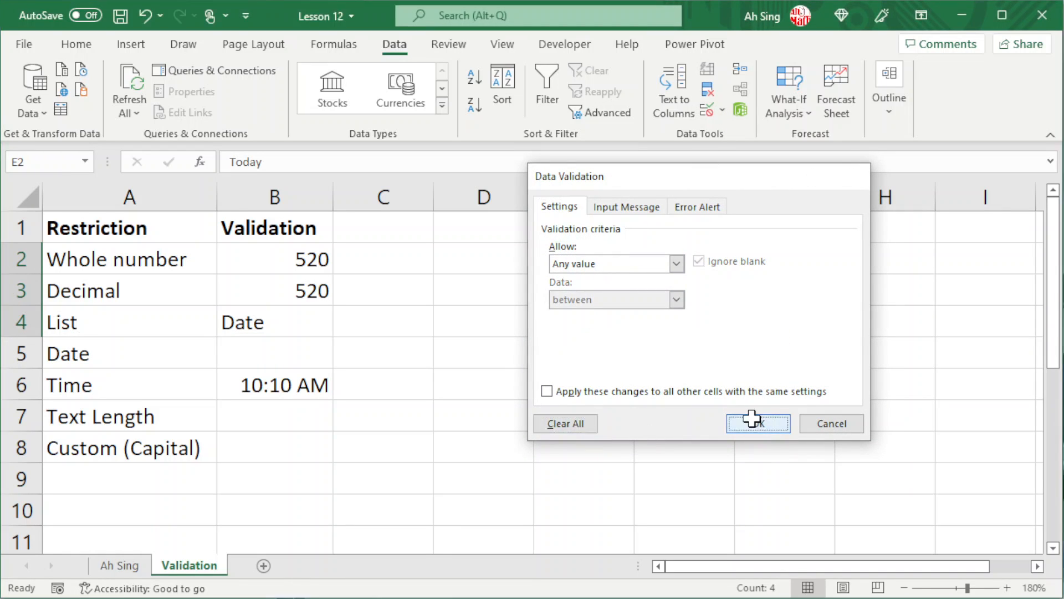
Step: Enter "asdfhaskdjhn" in cell E3 to test that its validation has been removed
left_click(575, 288)
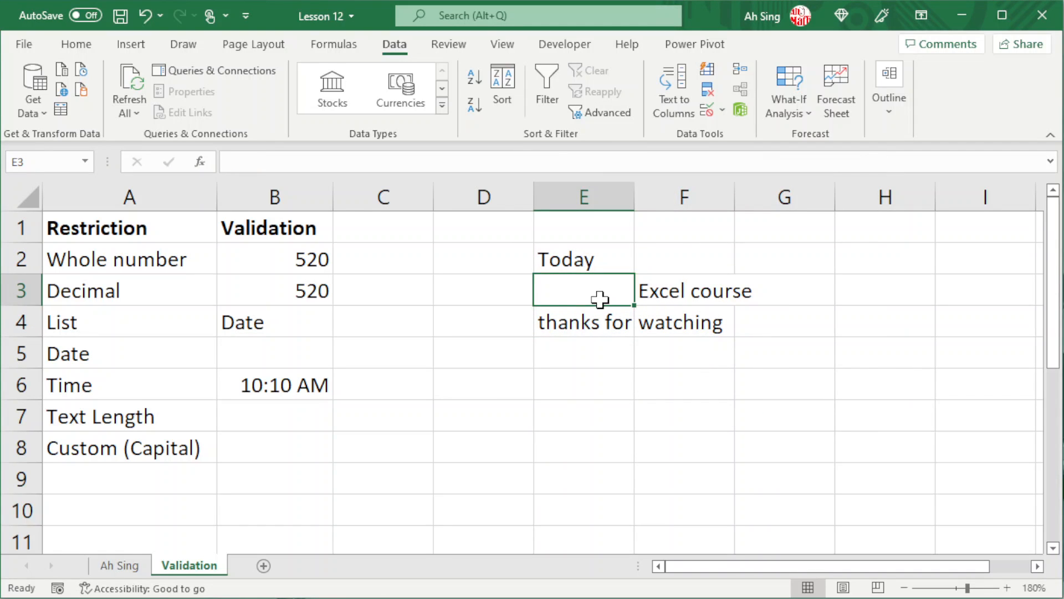
type("asdfhaskdjhn")
key("Return")
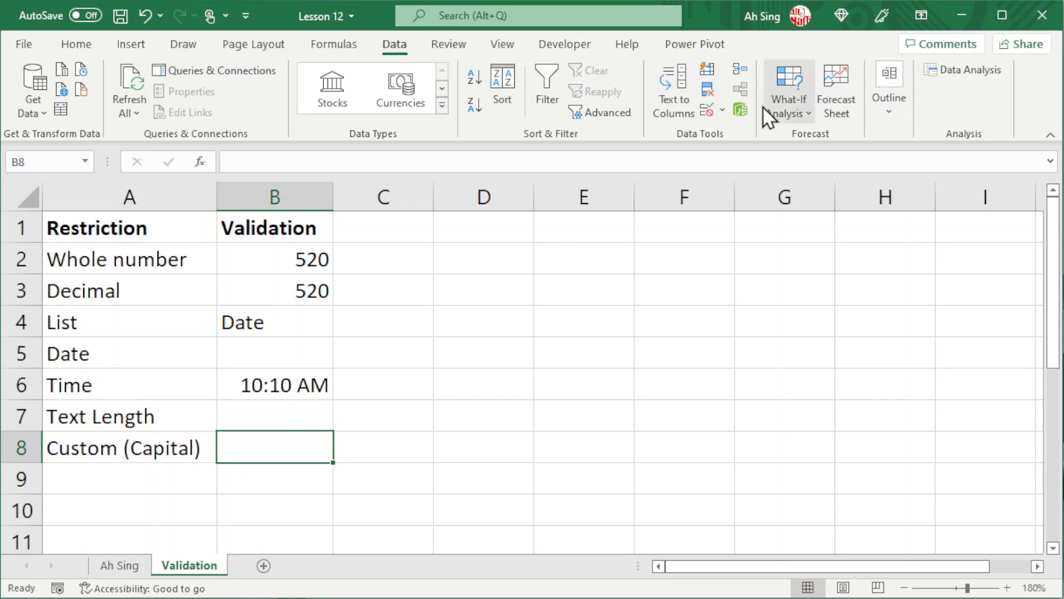
Step: Add custom data validation to cell B8 with the formula =find(B8,Upper(B8))=1
left_click(707, 111)
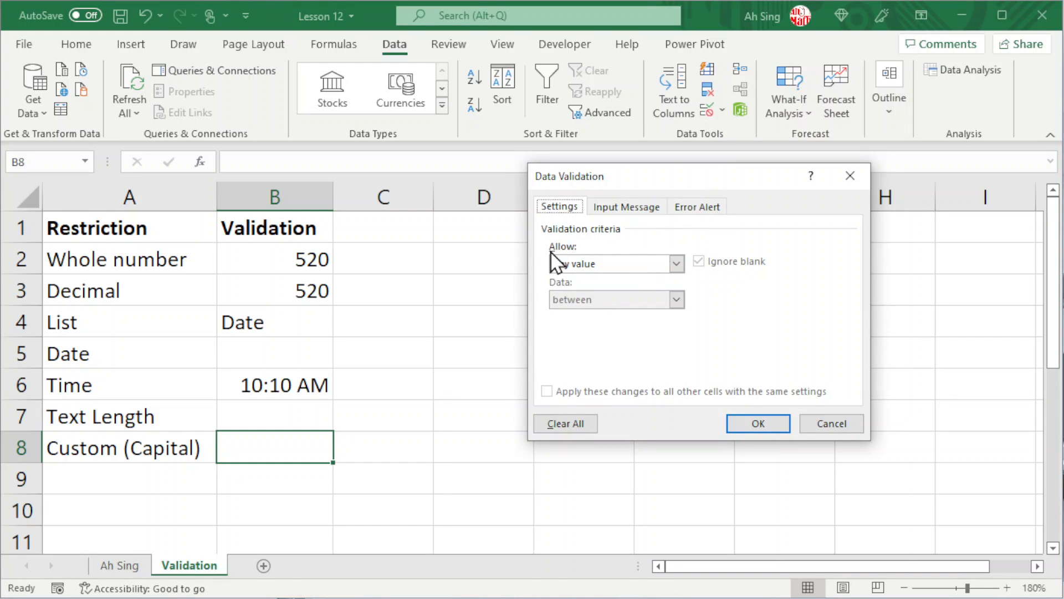
left_click(676, 264)
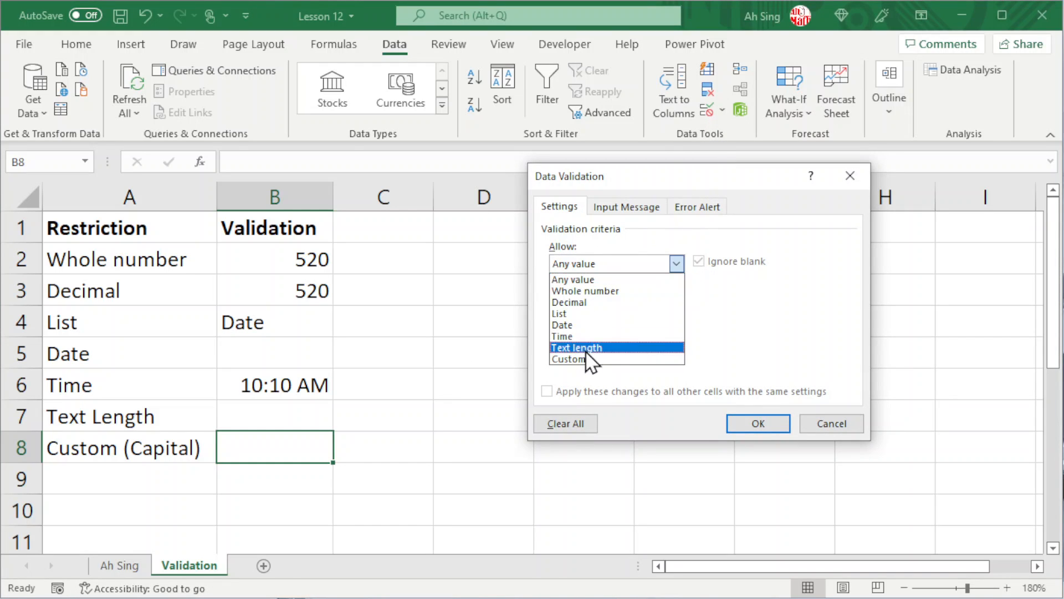
left_click(573, 359)
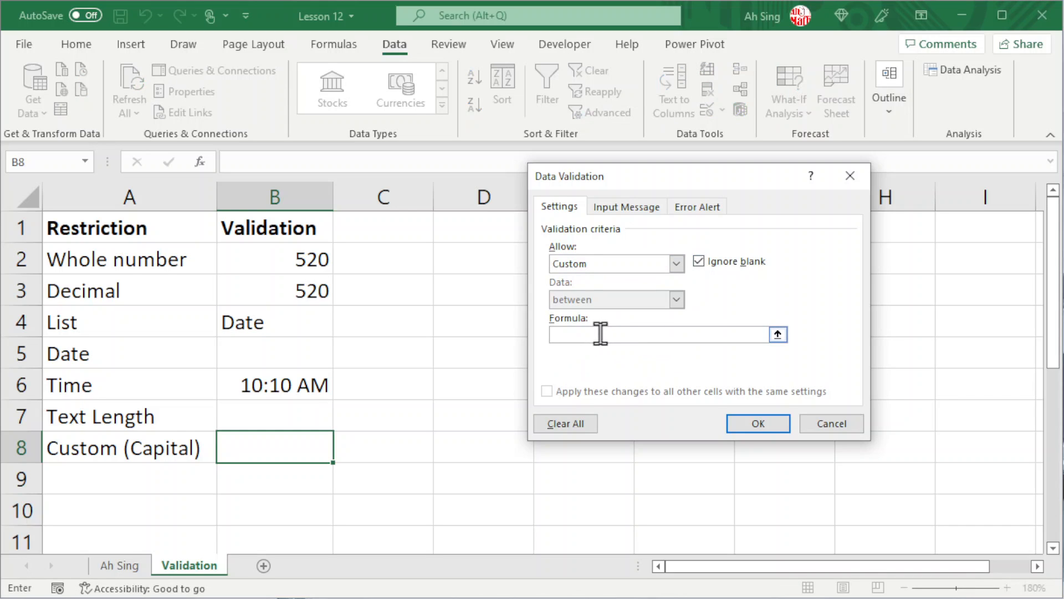
type("=find(")
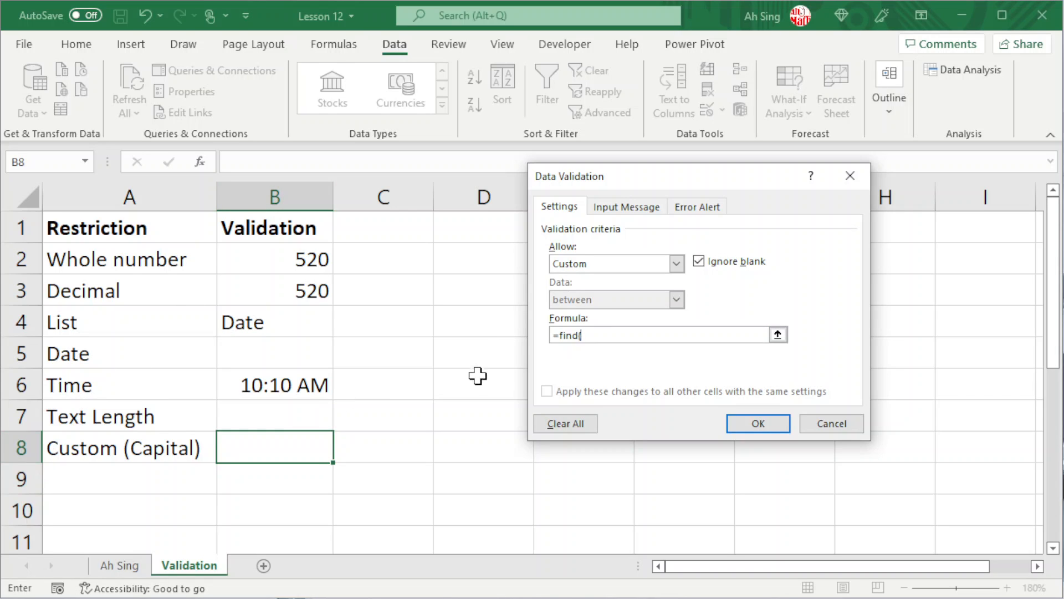
type("B8,Upper")
type("(B8")
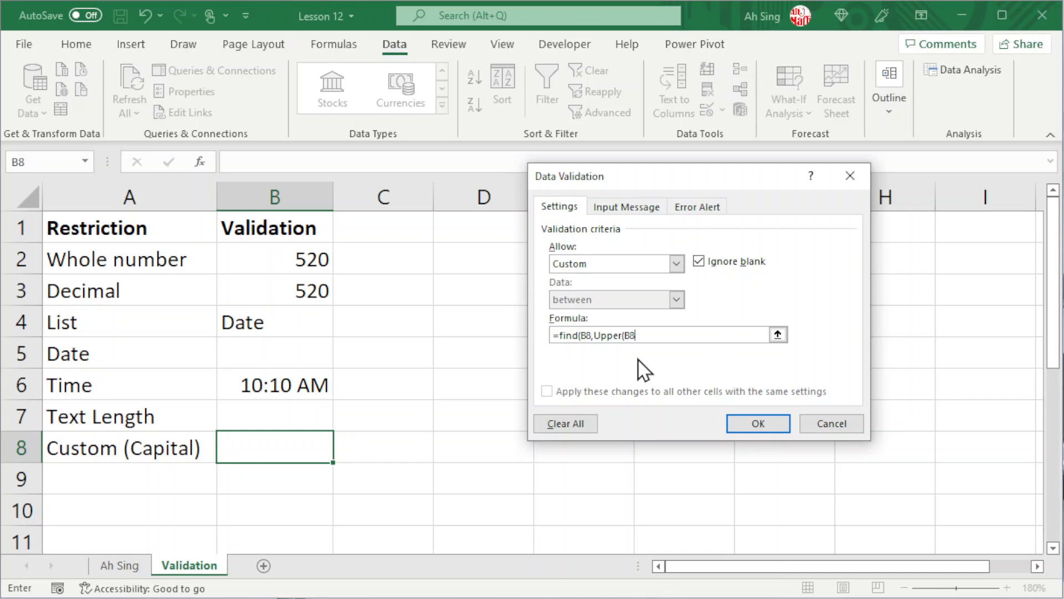
type("))")
type("=1")
left_click(762, 424)
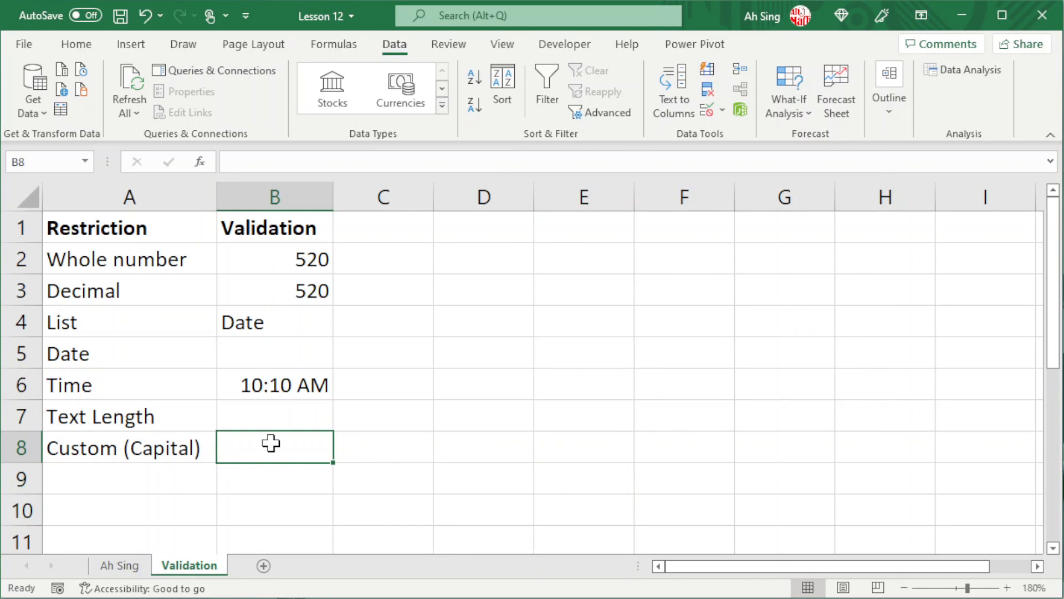
Step: Test the custom rule in cell B8 by trying "and", cancelling that entry, and entering "AND"
type("and")
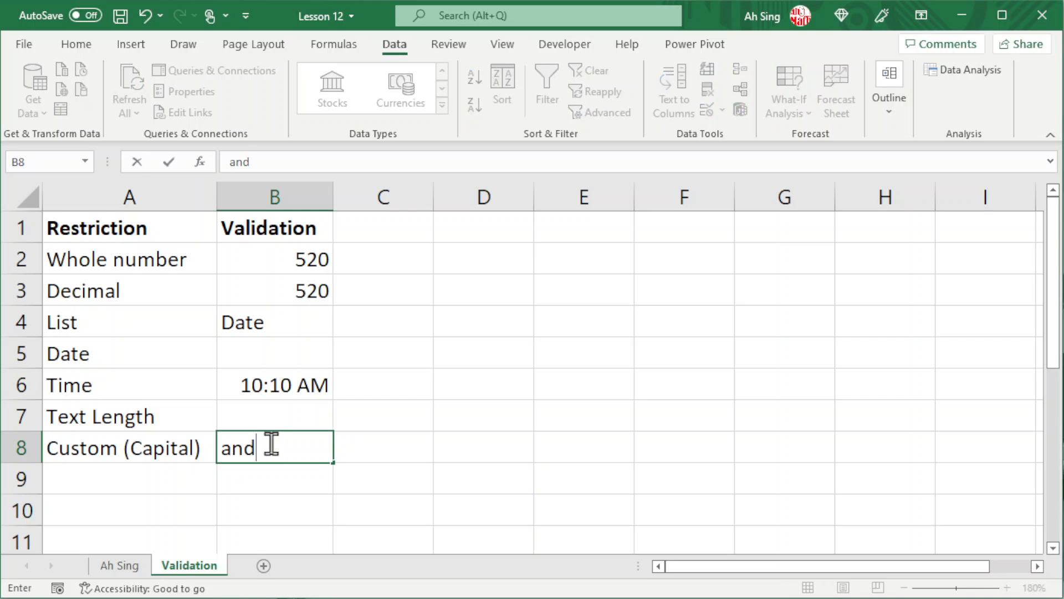
key("Return")
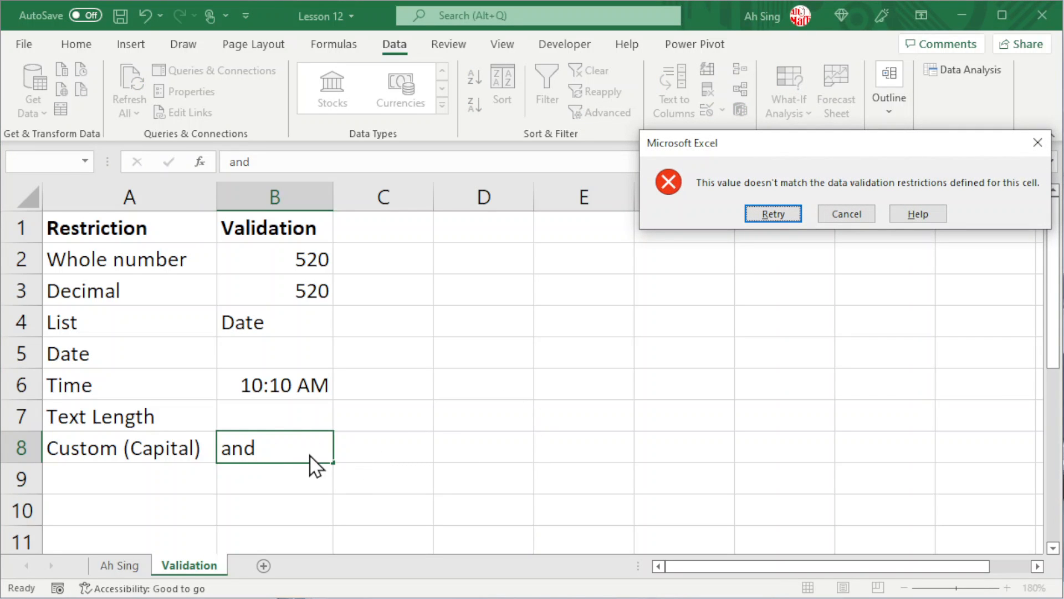
left_click(841, 214)
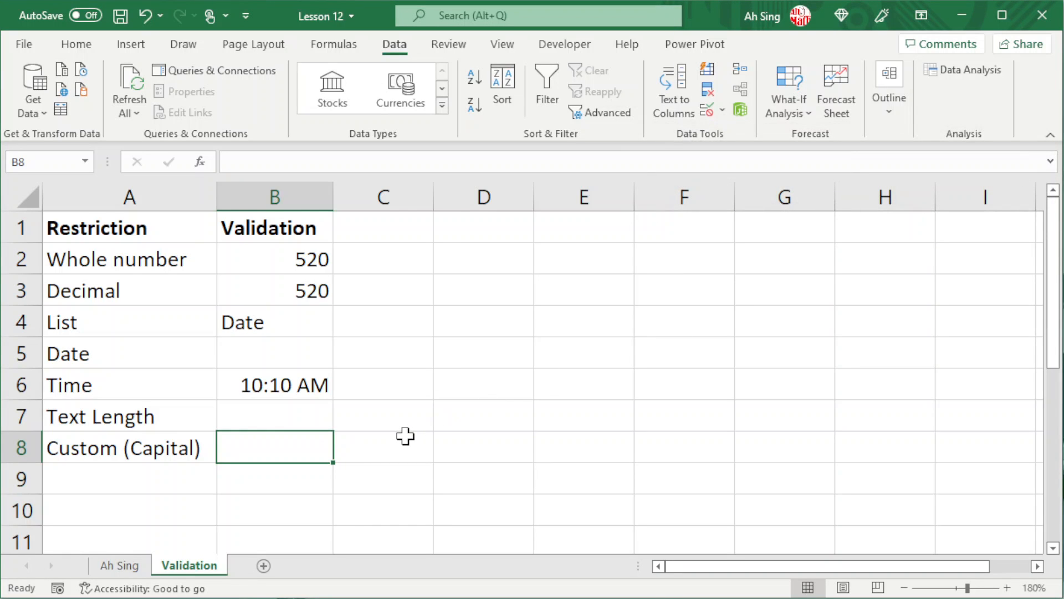
type("AND")
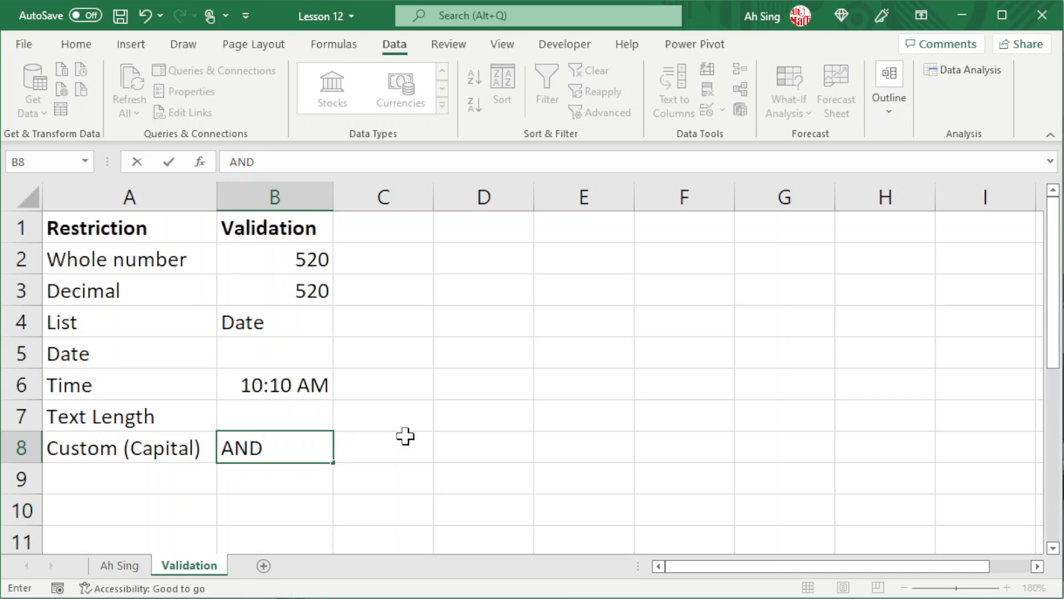
key("Return")
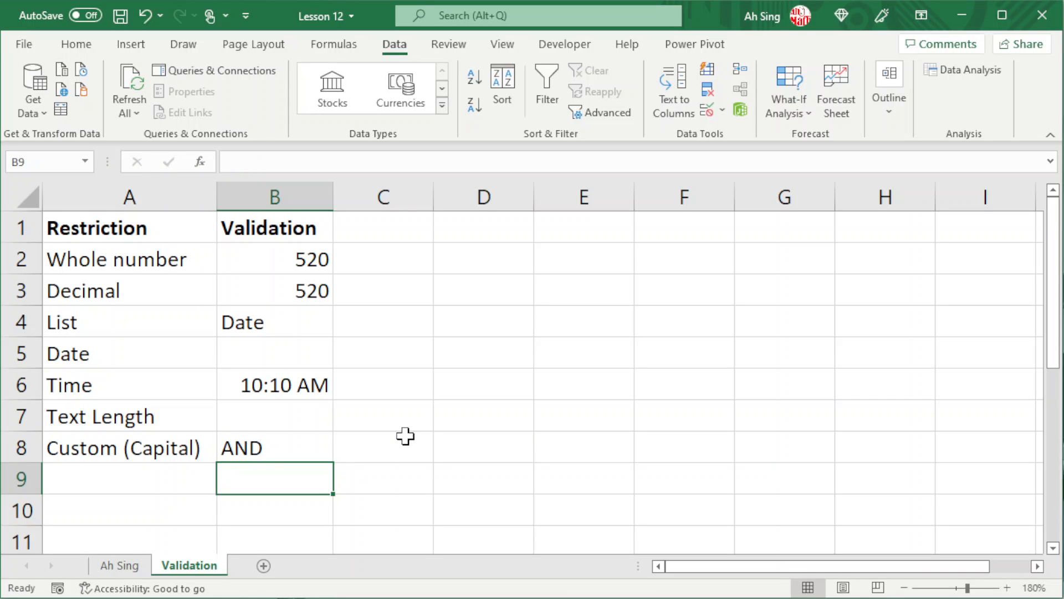
Step: Copy only the data validation rule from cell B8 to cells C8:E8 using Paste Special
key("Up")
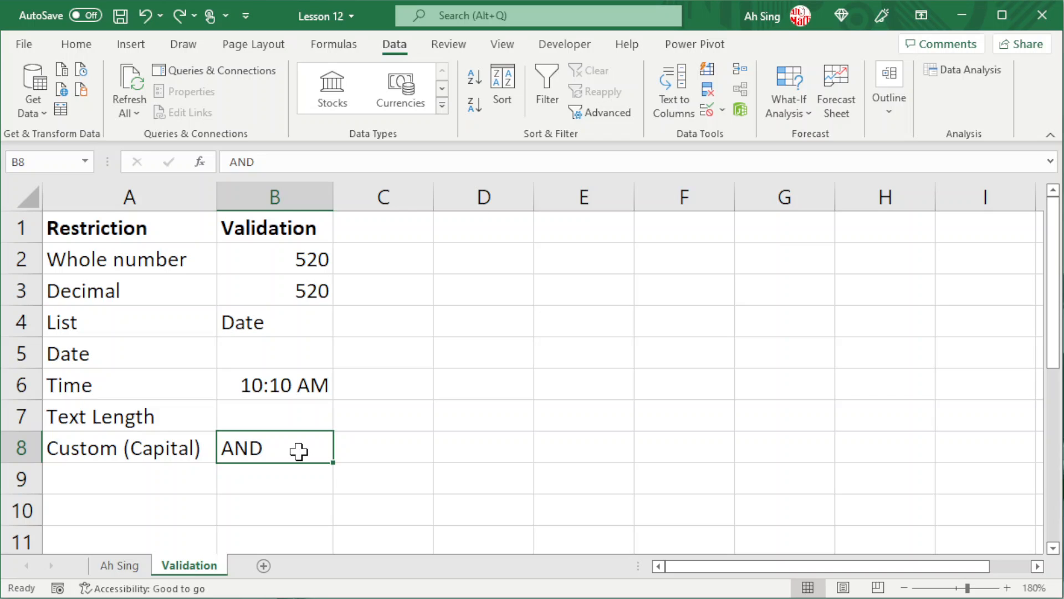
key("ctrl+c")
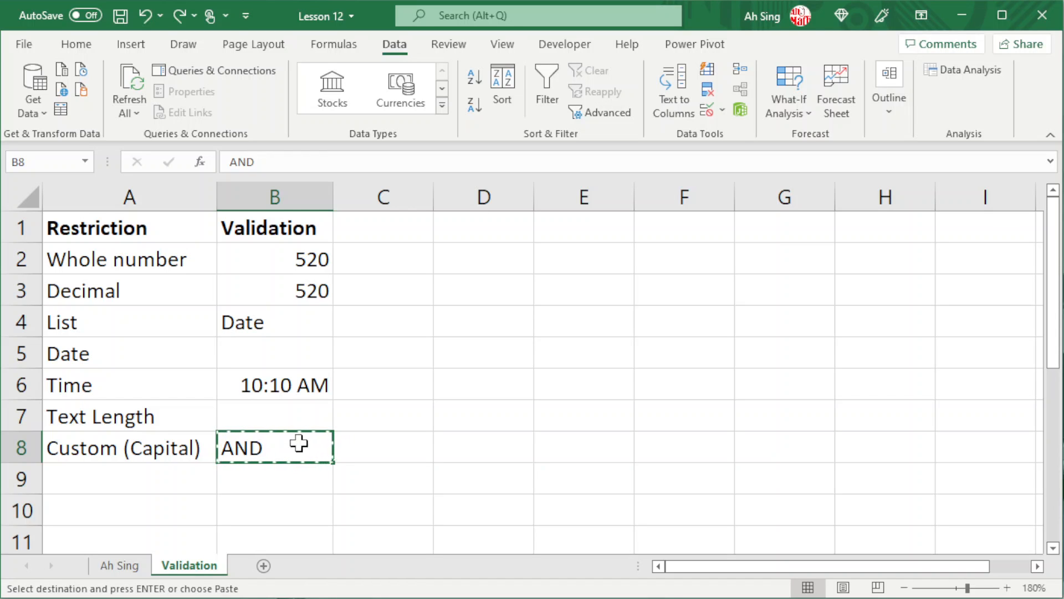
left_click(377, 446)
left_click_drag(377, 446, 571, 442)
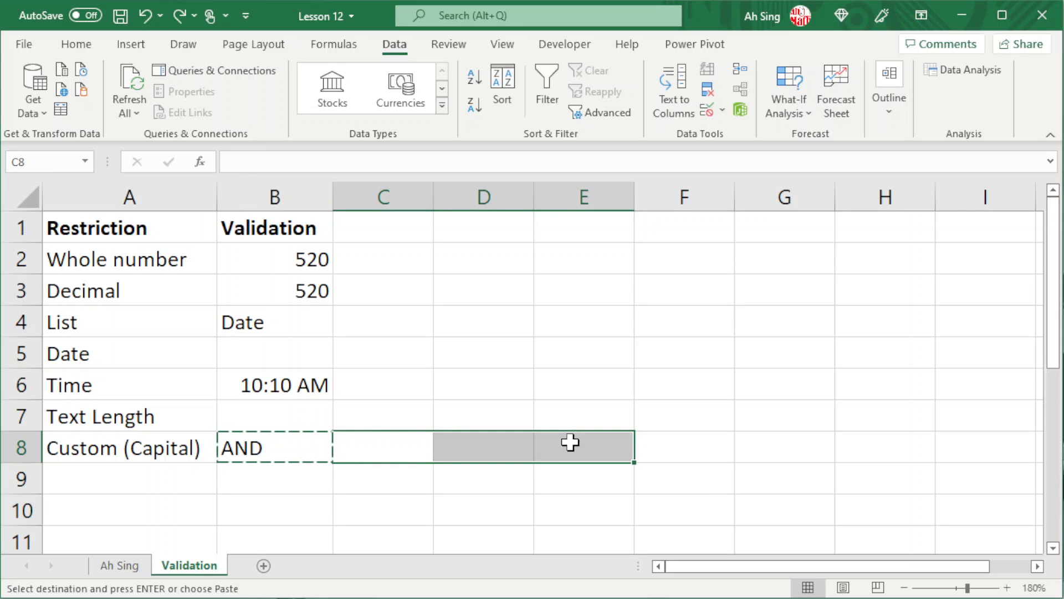
key("ctrl+alt+v")
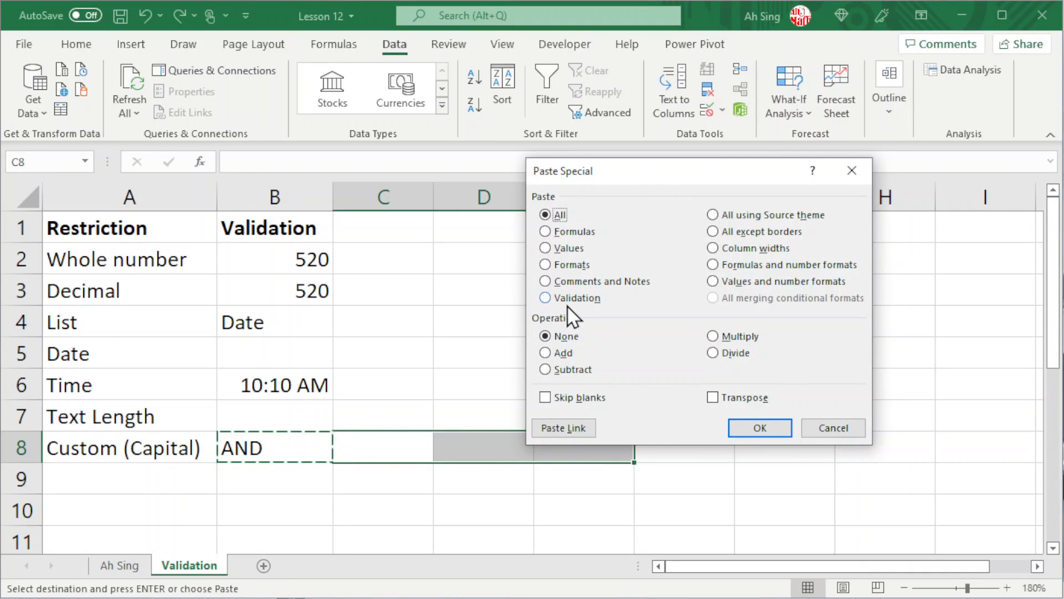
left_click(580, 297)
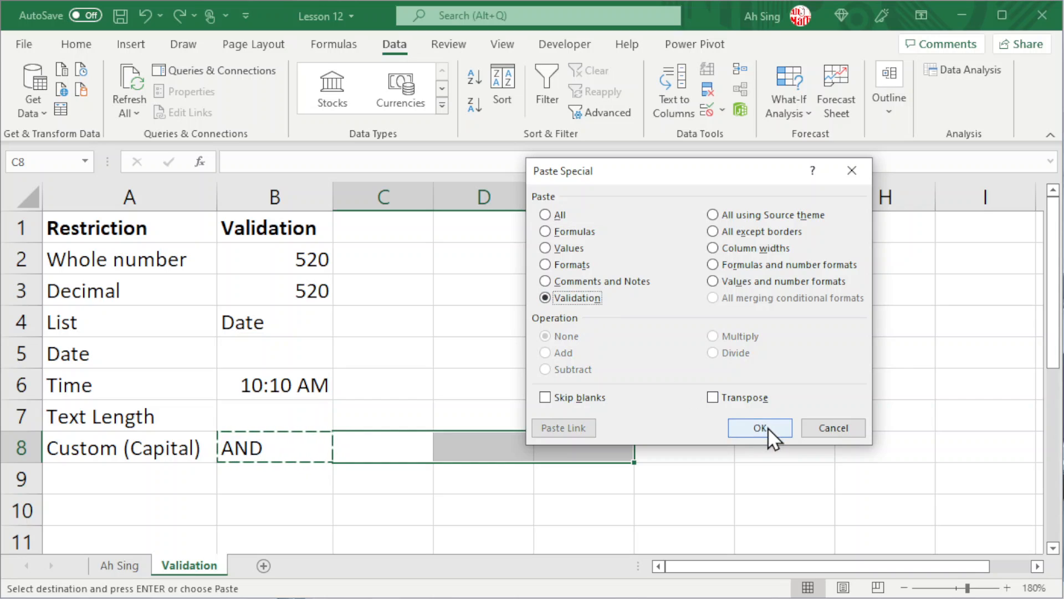
left_click(767, 427)
Step: Test the copied rule in cell C8 by trying "share", cancelling that entry, and entering "SHARED"
left_click(409, 442)
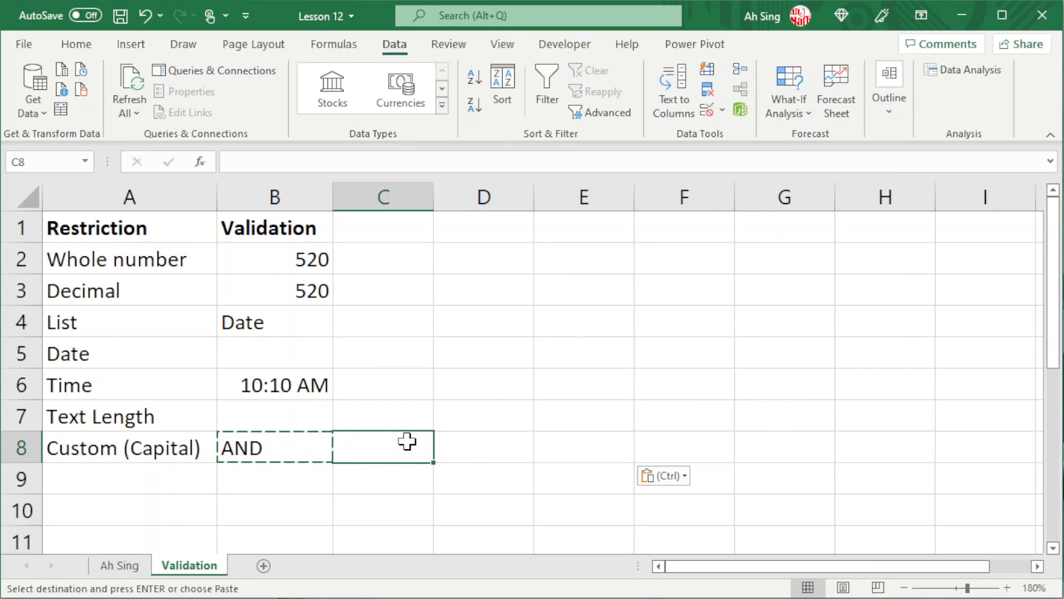
type("share")
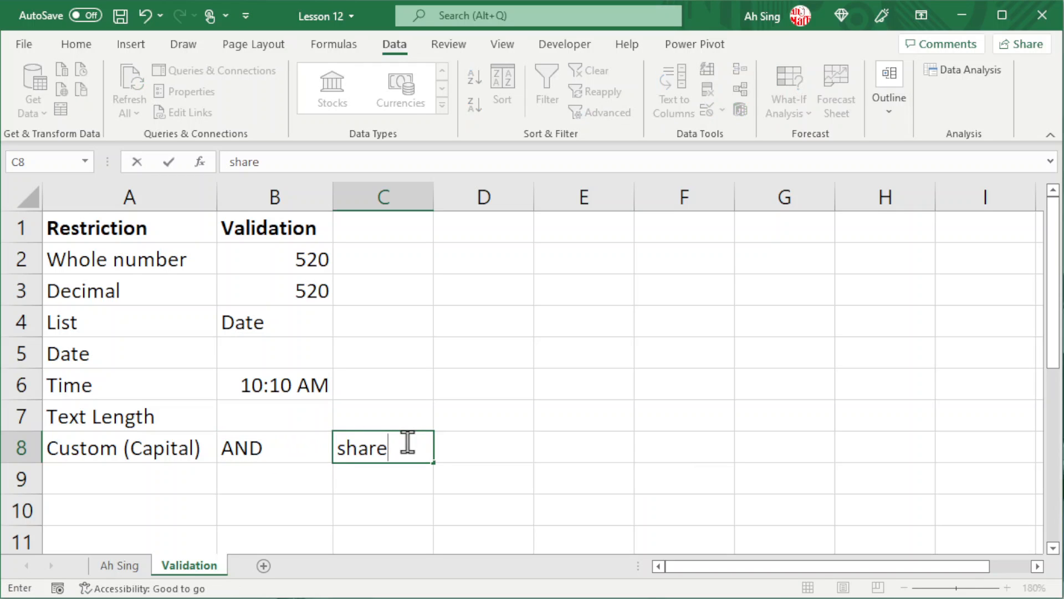
key("Return")
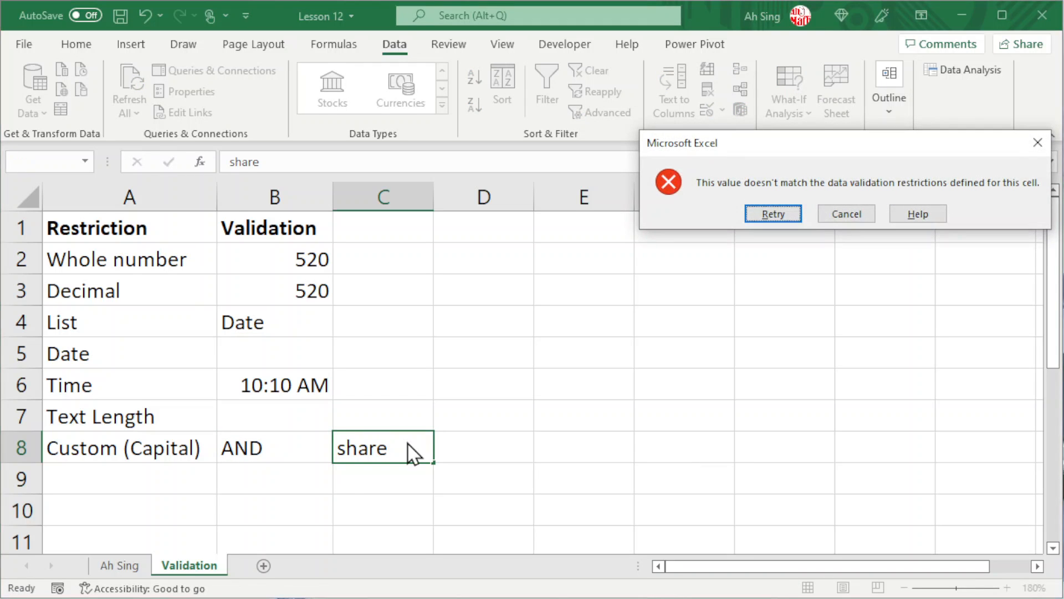
key("Escape")
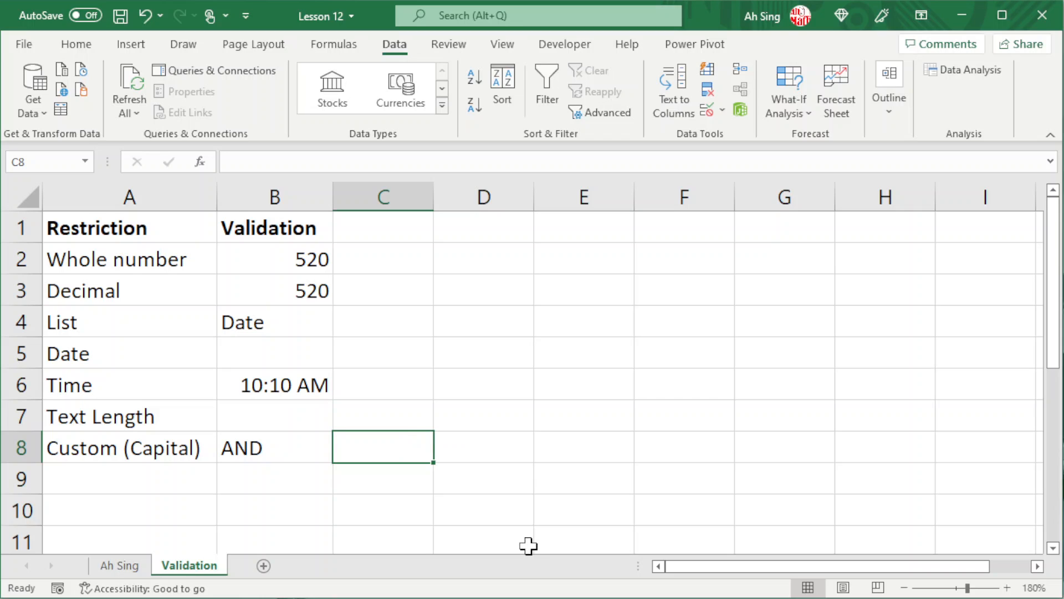
type("SHARED")
key("Return")
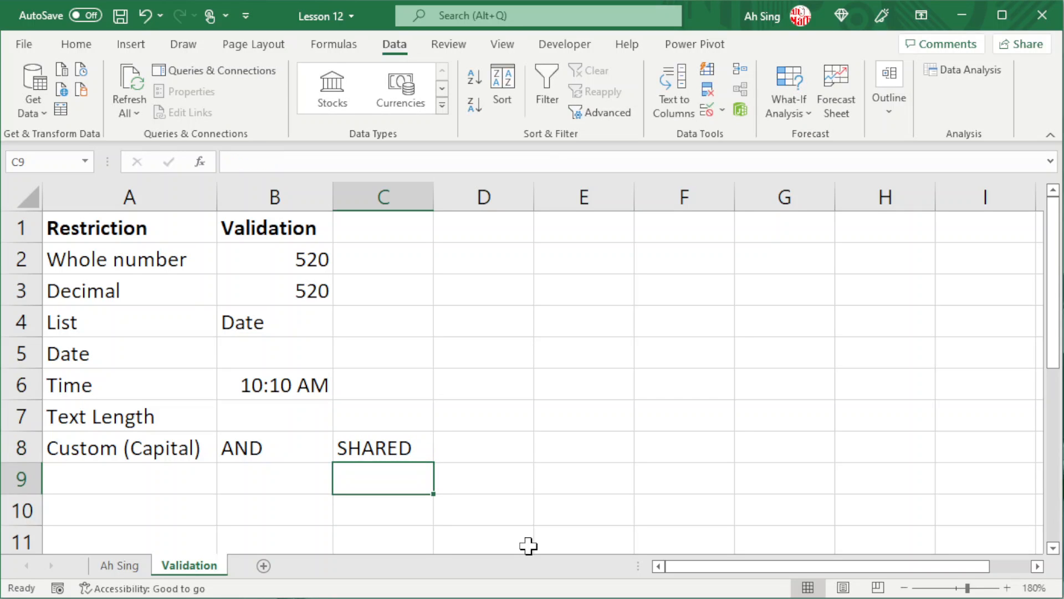
Step: Enter "THANKS" in cell D8 to test the copied rule and reselect the cell
key("Up")
key("Right")
type("THANKSH")
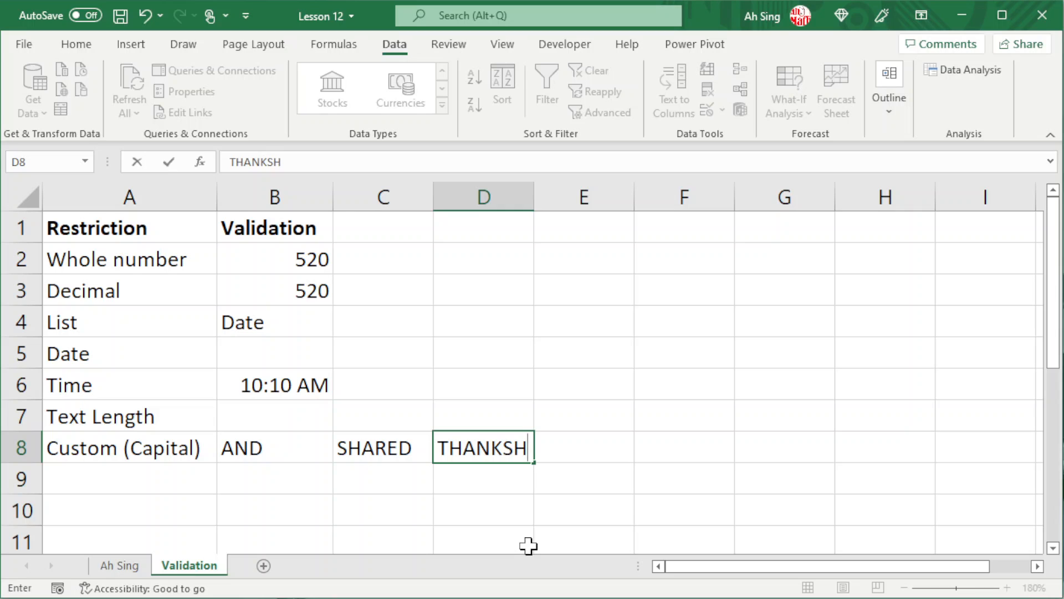
key("BackSpace")
key("Return")
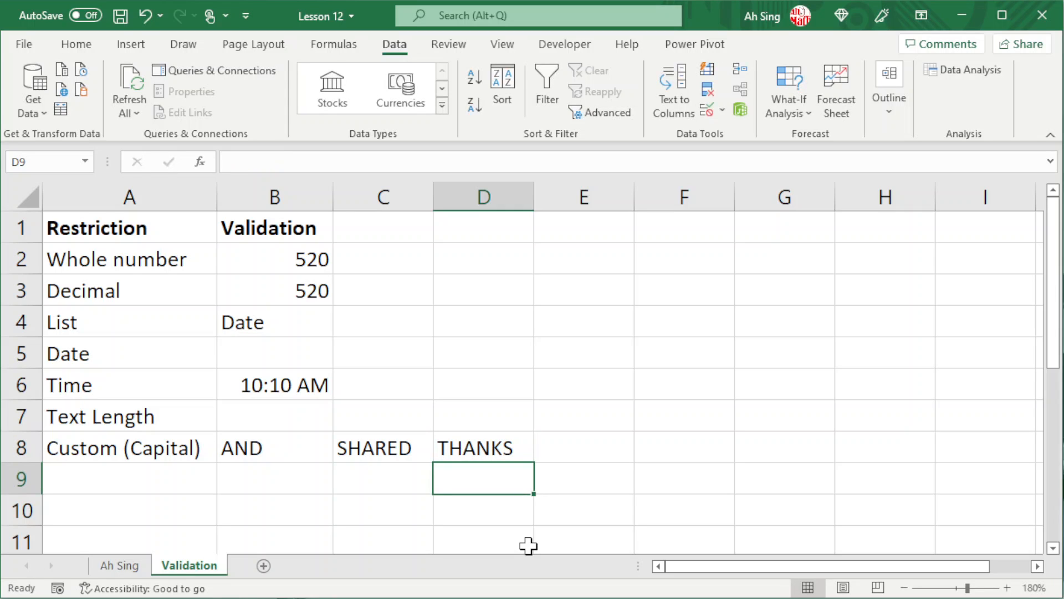
left_click(474, 446)
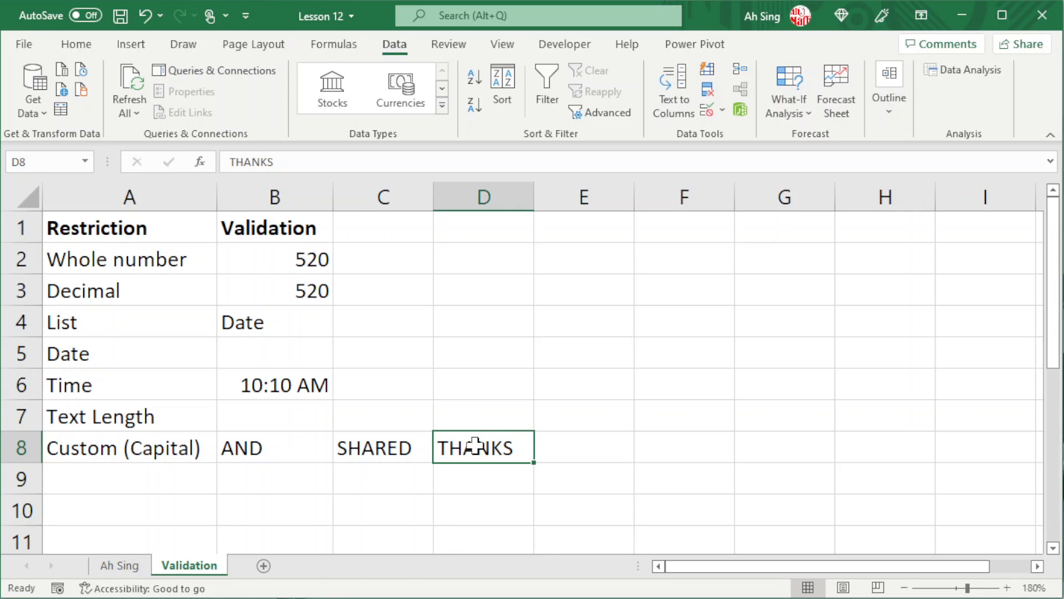